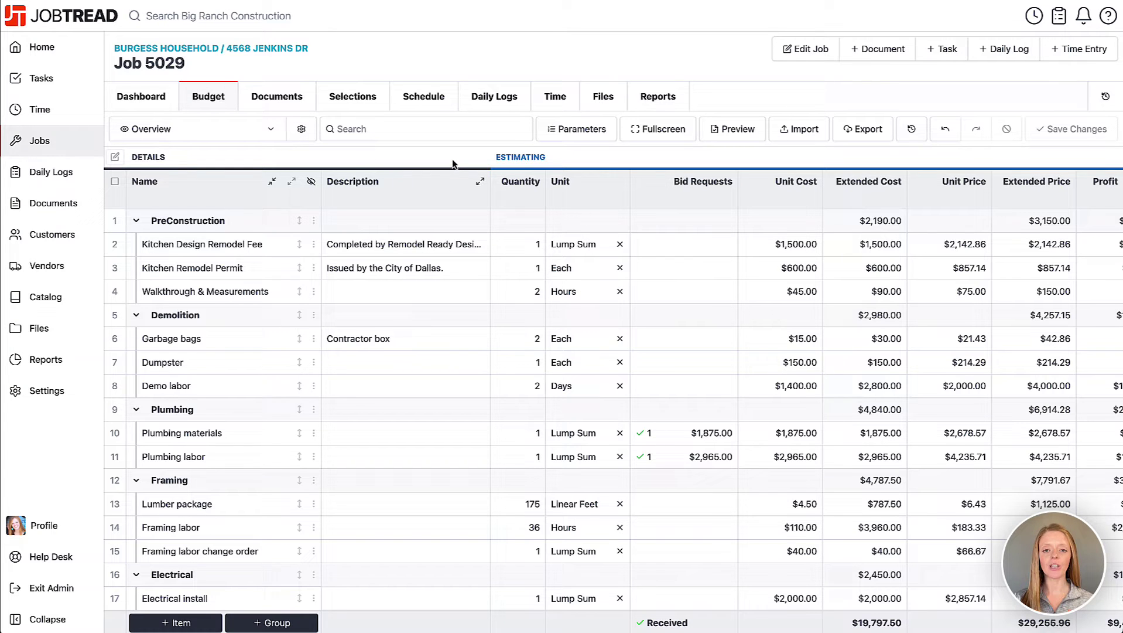
{"action": "scroll", "coordinate": [453, 163], "scroll_direction": "right", "scroll_amount": 5}
{"action": "scroll", "coordinate": [454, 163], "scroll_direction": "right", "scroll_amount": 5}
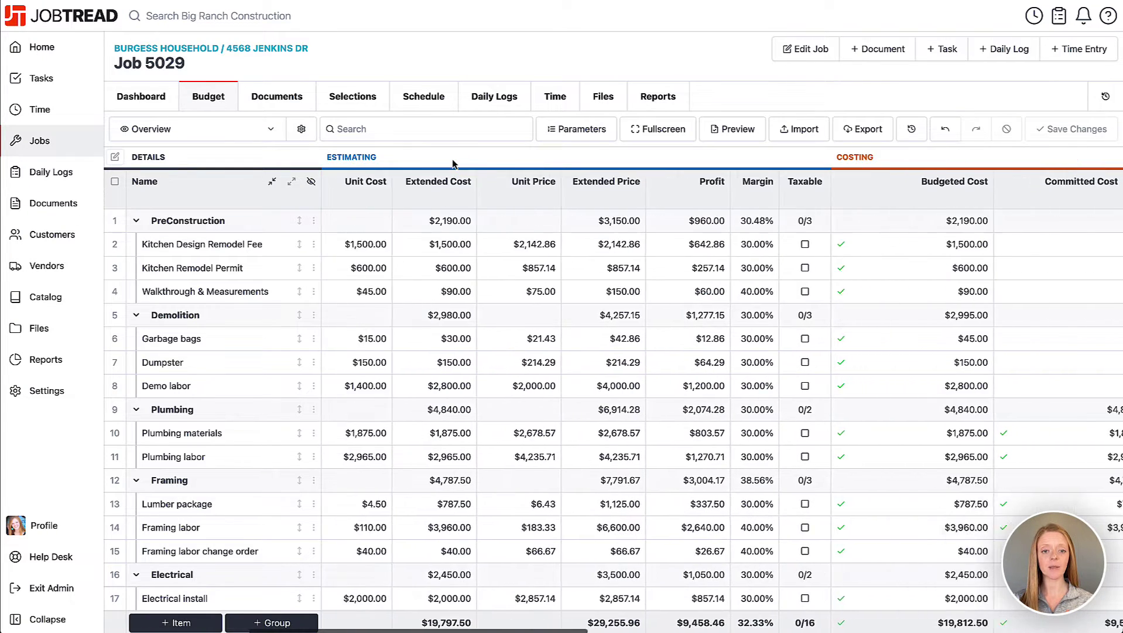
{"action": "scroll", "coordinate": [454, 163], "scroll_direction": "right", "scroll_amount": 4}
{"action": "scroll", "coordinate": [454, 163], "scroll_direction": "right", "scroll_amount": 4}
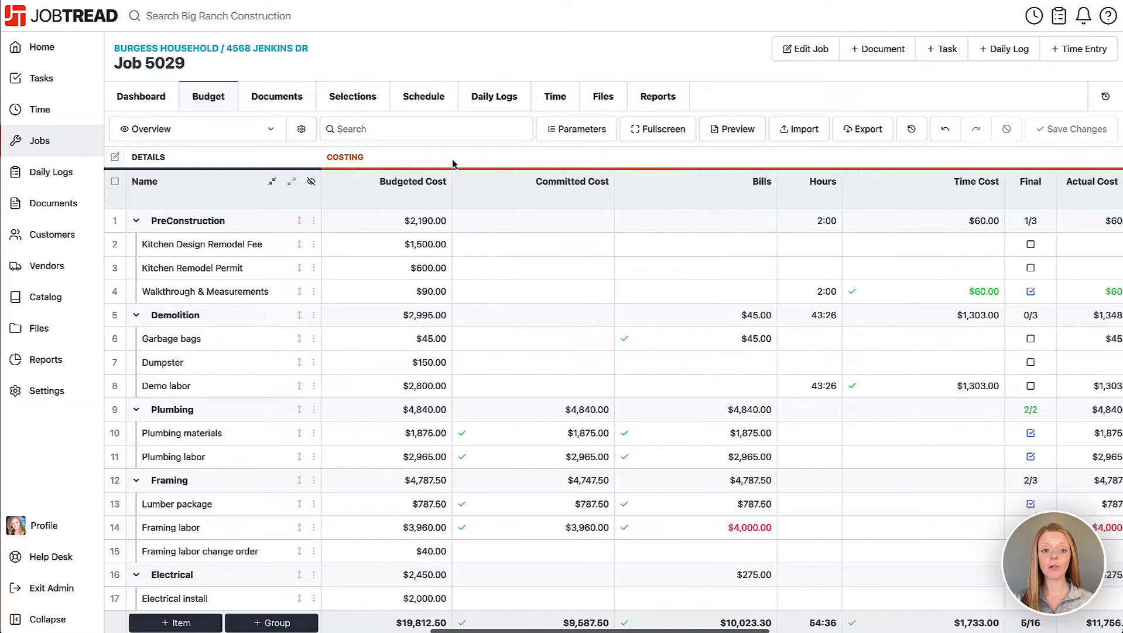
{"action": "scroll", "coordinate": [454, 163], "scroll_direction": "right", "scroll_amount": 4}
{"action": "scroll", "coordinate": [454, 163], "scroll_direction": "right", "scroll_amount": 4}
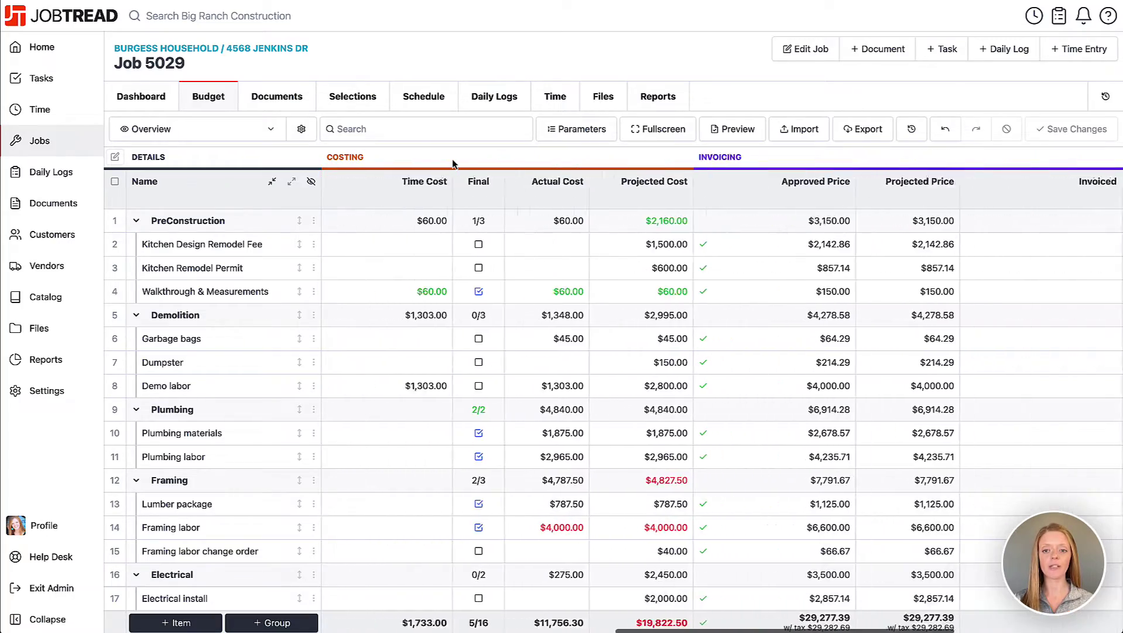
{"action": "scroll", "coordinate": [454, 163], "scroll_direction": "right", "scroll_amount": 3}
{"action": "scroll", "coordinate": [454, 163], "scroll_direction": "right", "scroll_amount": 3}
{"action": "scroll", "coordinate": [454, 163], "scroll_direction": "right", "scroll_amount": 3}
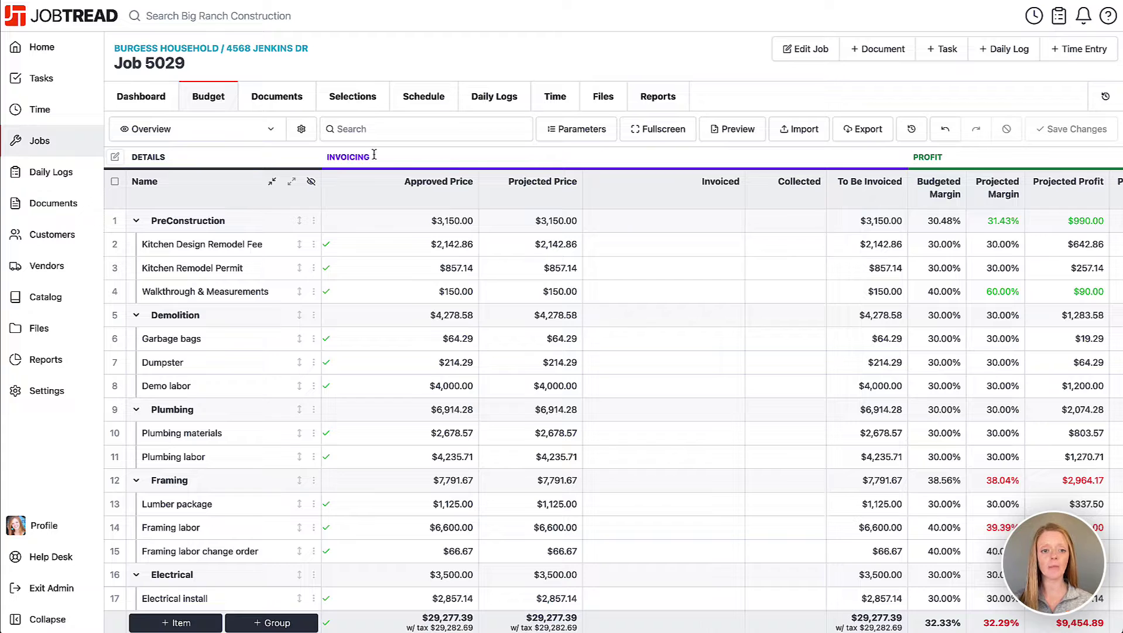
Review the budget view settings without saving a copy, then pick Invoicing from the saved views.
{"action": "left_click", "coordinate": [301, 129]}
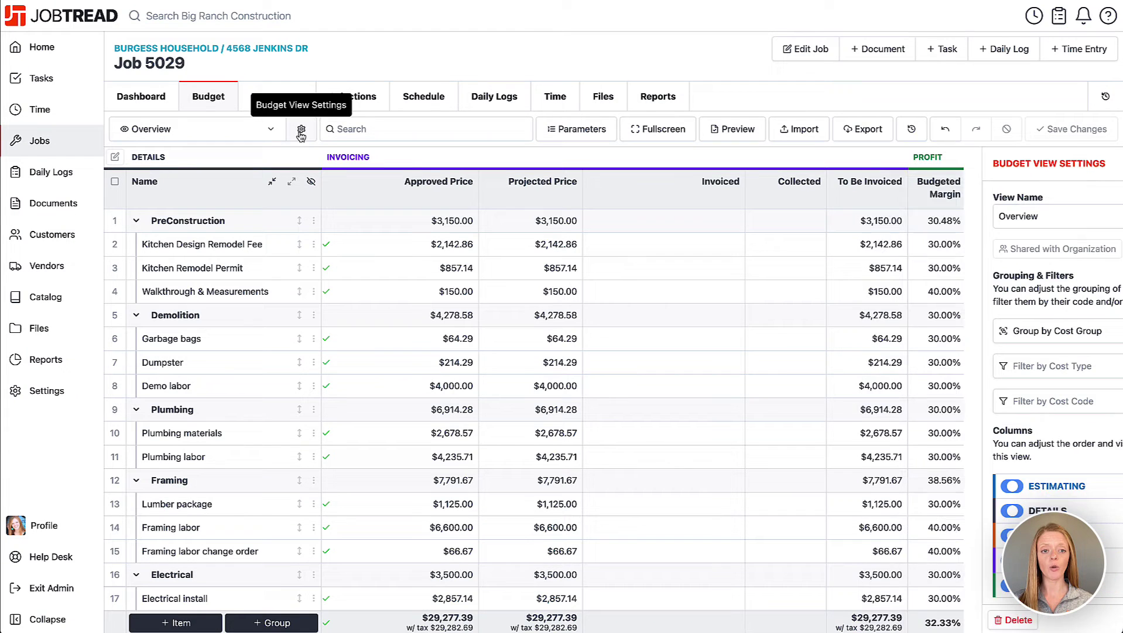
{"action": "scroll", "coordinate": [991, 399], "scroll_direction": "down", "scroll_amount": 3}
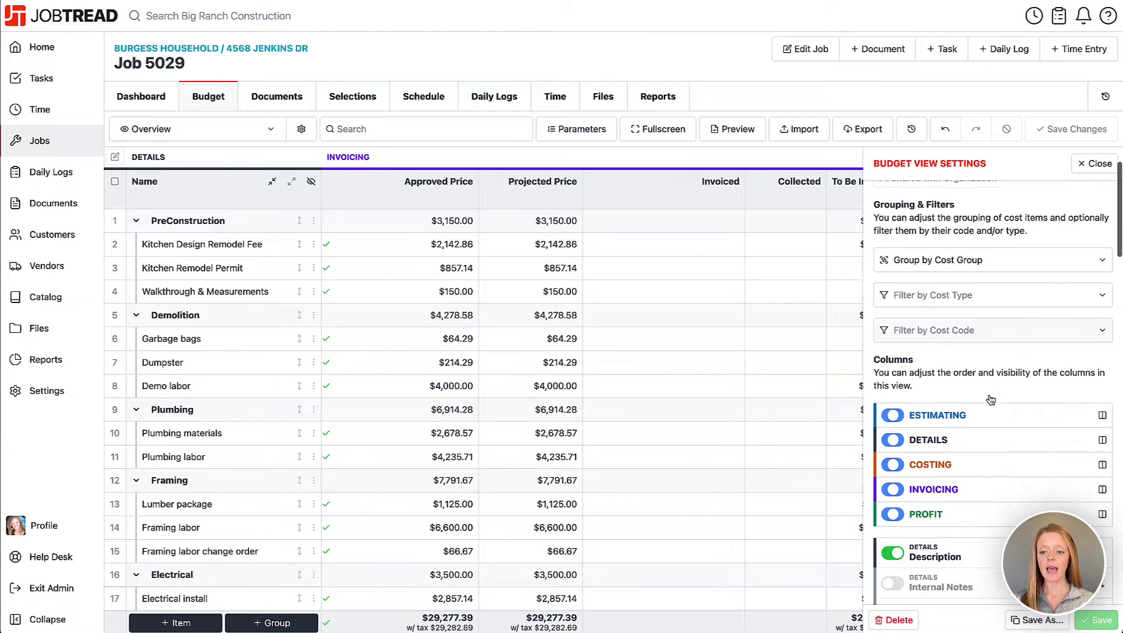
{"action": "scroll", "coordinate": [992, 400], "scroll_direction": "down", "scroll_amount": 3}
{"action": "scroll", "coordinate": [991, 400], "scroll_direction": "down", "scroll_amount": 3}
{"action": "scroll", "coordinate": [991, 399], "scroll_direction": "down", "scroll_amount": 3}
{"action": "scroll", "coordinate": [991, 399], "scroll_direction": "down", "scroll_amount": 3}
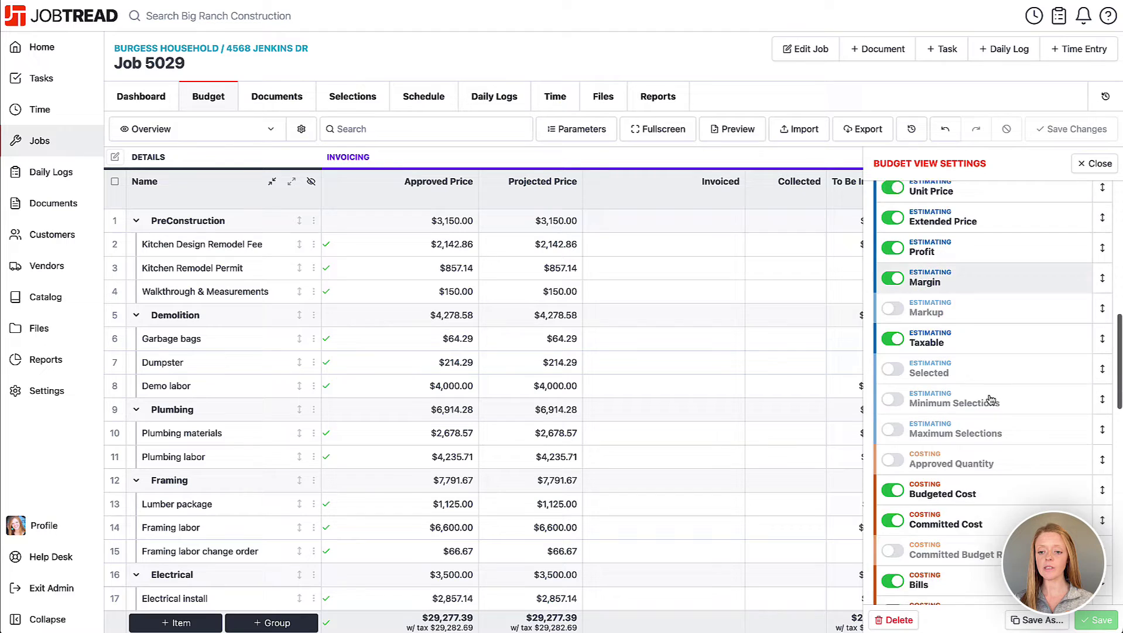
{"action": "scroll", "coordinate": [991, 399], "scroll_direction": "down", "scroll_amount": 3}
{"action": "scroll", "coordinate": [991, 400], "scroll_direction": "down", "scroll_amount": 3}
{"action": "scroll", "coordinate": [991, 400], "scroll_direction": "down", "scroll_amount": 3}
{"action": "scroll", "coordinate": [991, 400], "scroll_direction": "down", "scroll_amount": 1}
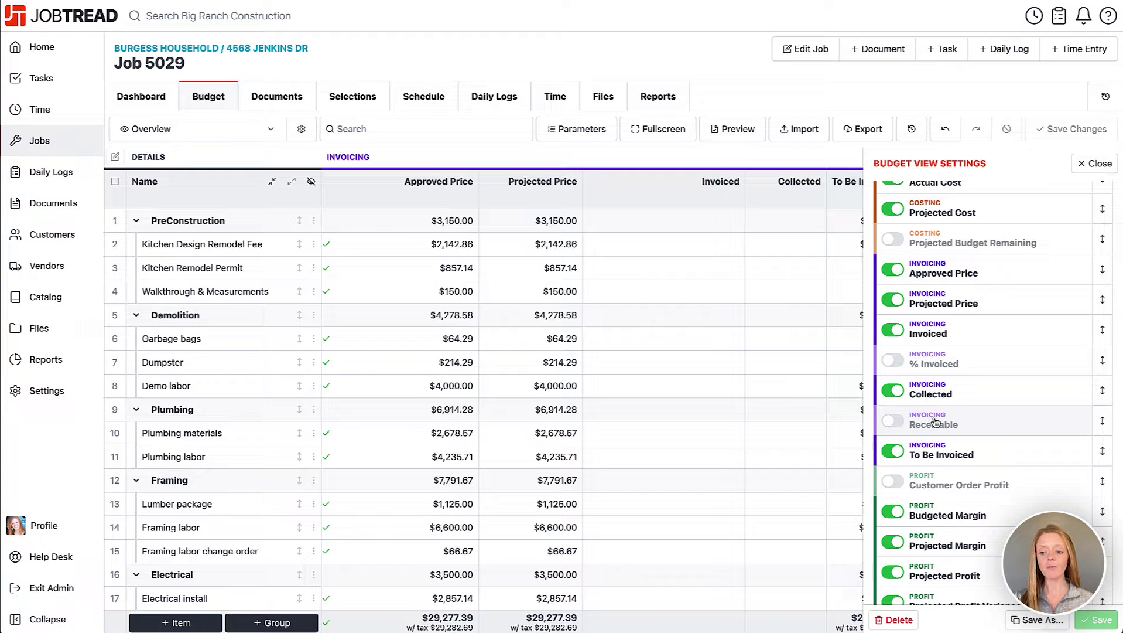
{"action": "left_click", "coordinate": [1036, 620]}
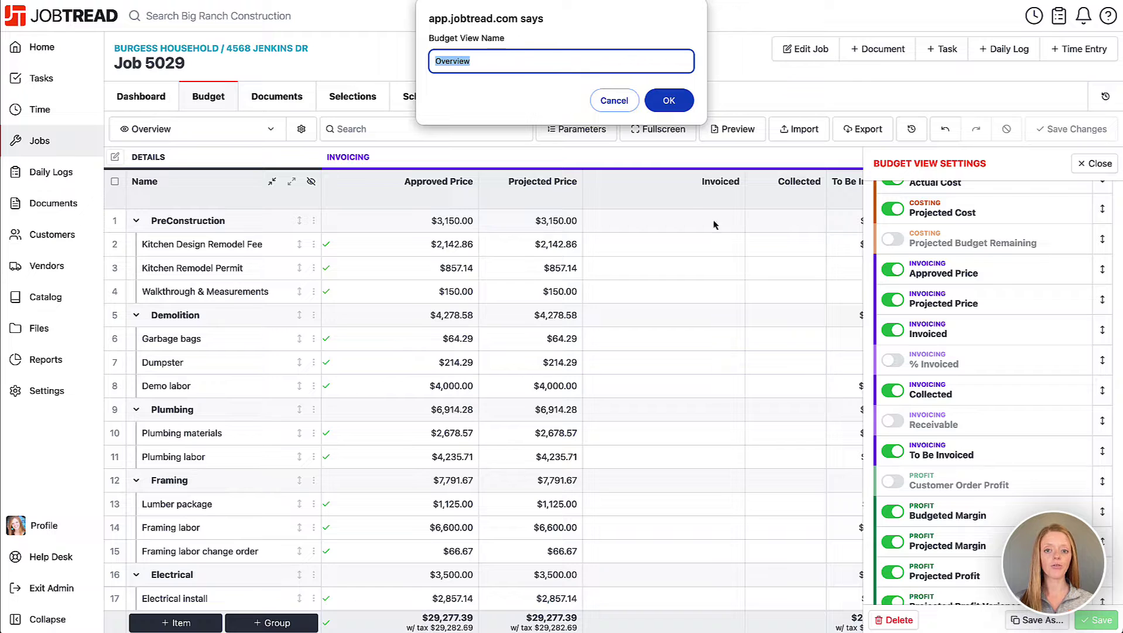
{"action": "left_click", "coordinate": [615, 100]}
{"action": "left_click", "coordinate": [1091, 163]}
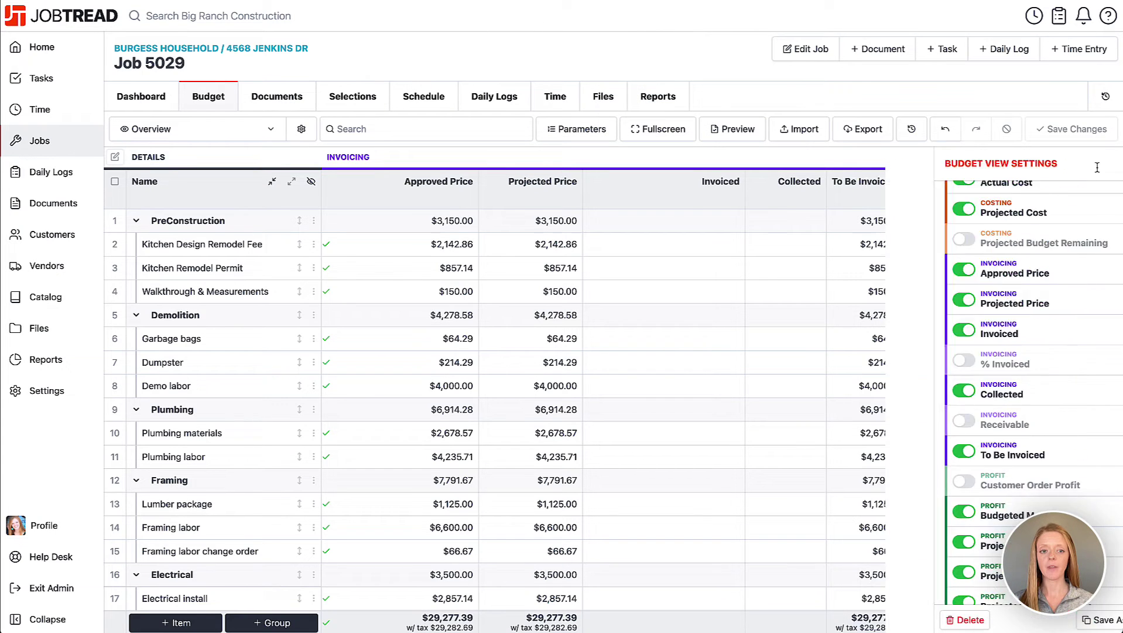
{"action": "left_click", "coordinate": [272, 129]}
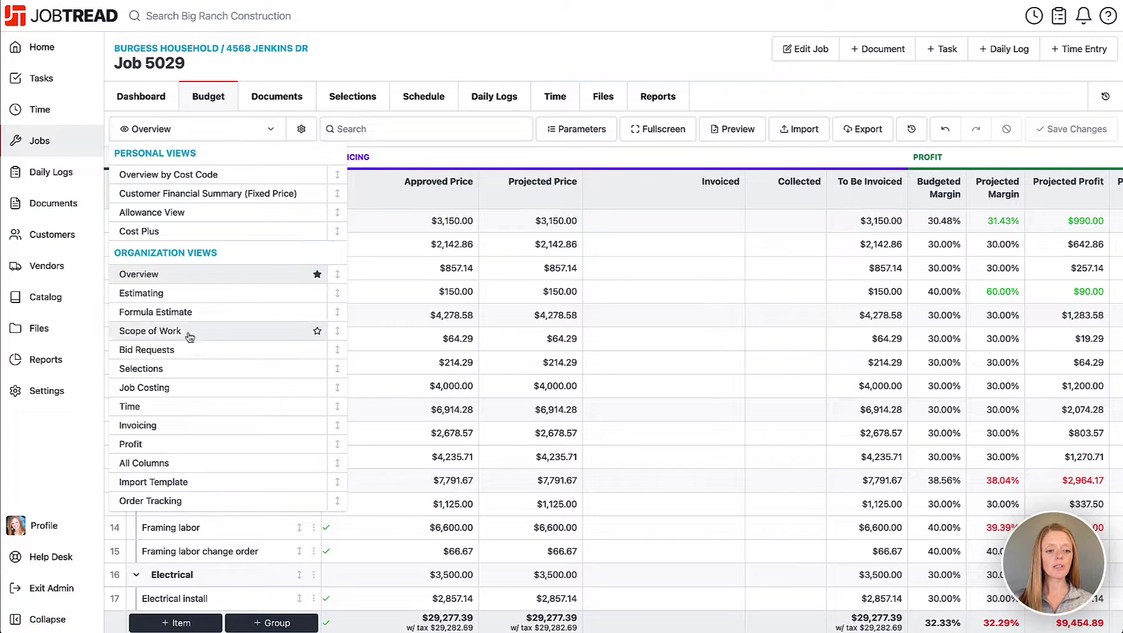
{"action": "left_click", "coordinate": [213, 431]}
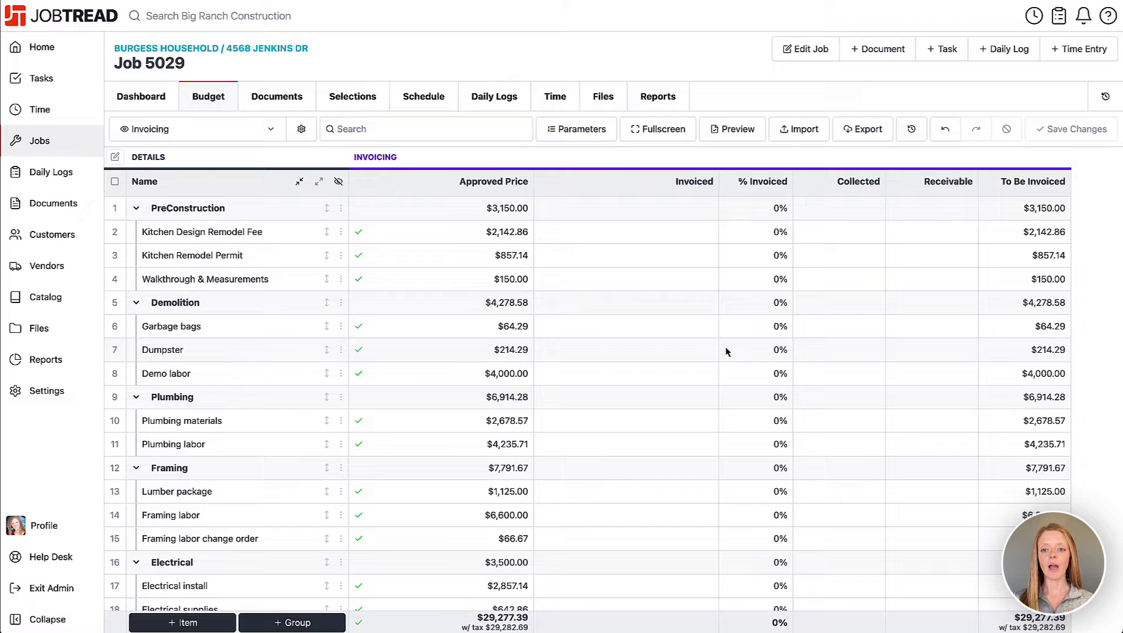
Start a new Deposit document under Customer Invoice for Job 5029.
{"action": "left_click", "coordinate": [874, 50]}
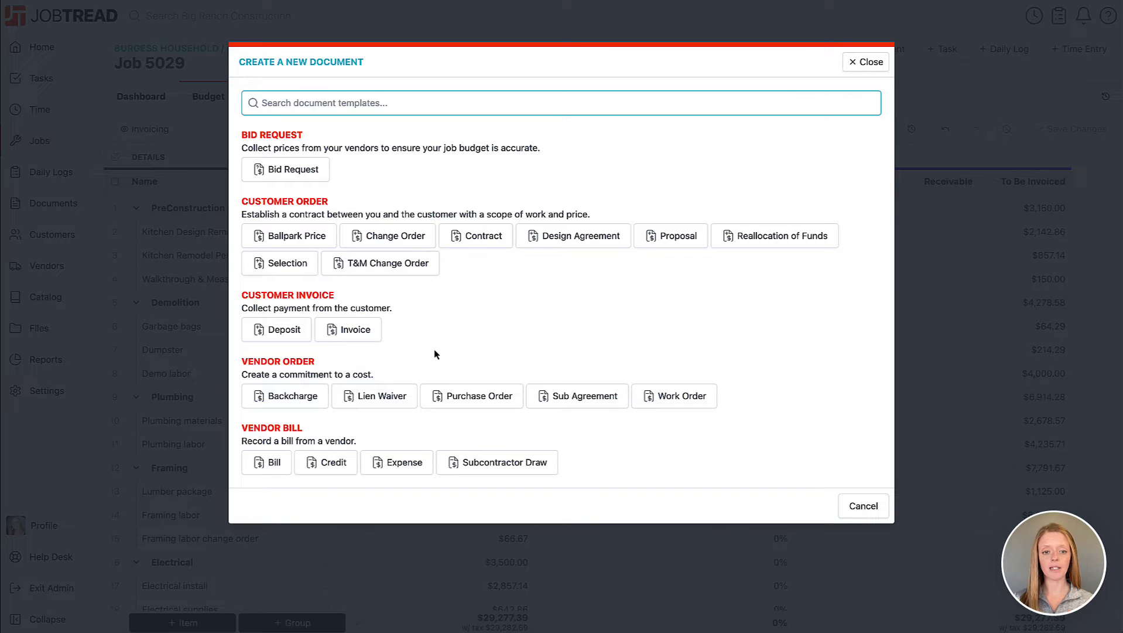
{"action": "left_click", "coordinate": [276, 328]}
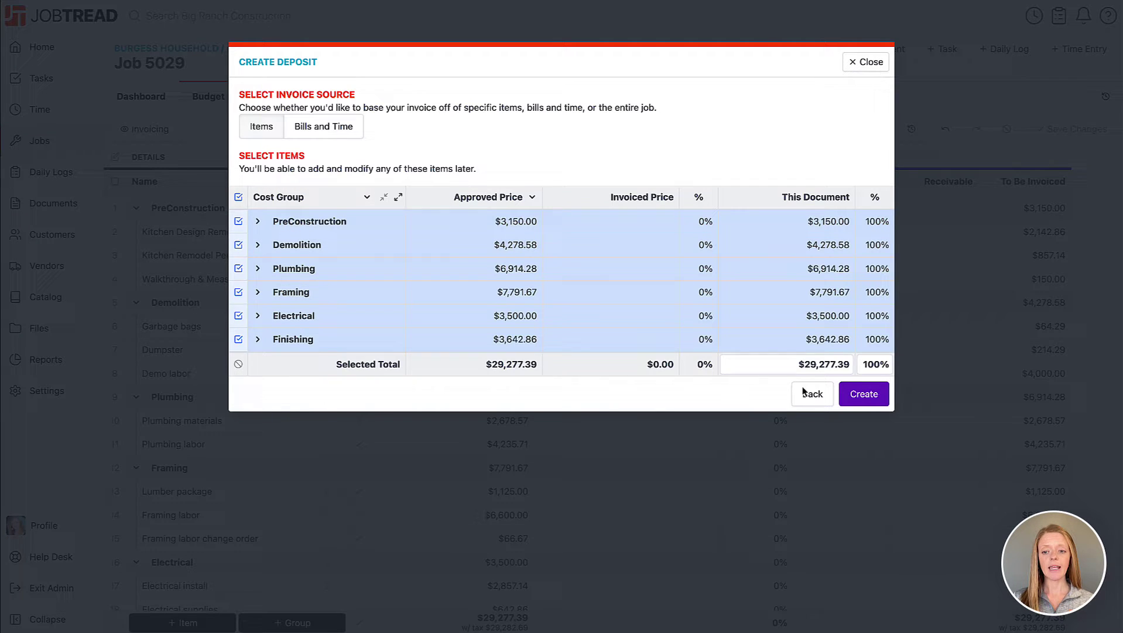
{"action": "left_click", "coordinate": [875, 364]}
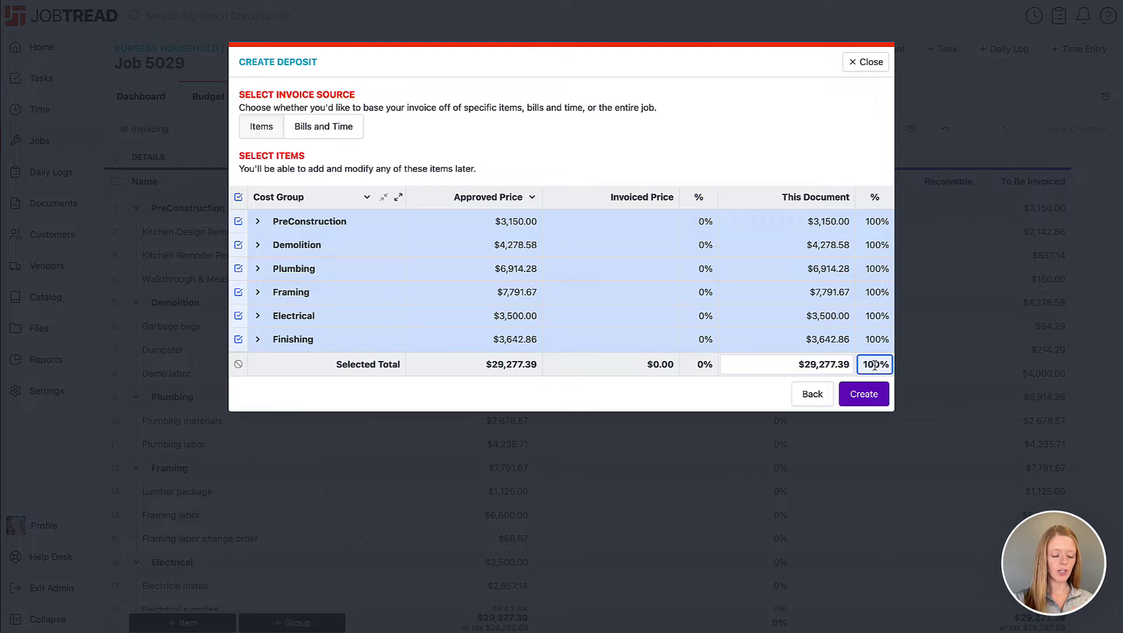
{"action": "type", "text": "15"}
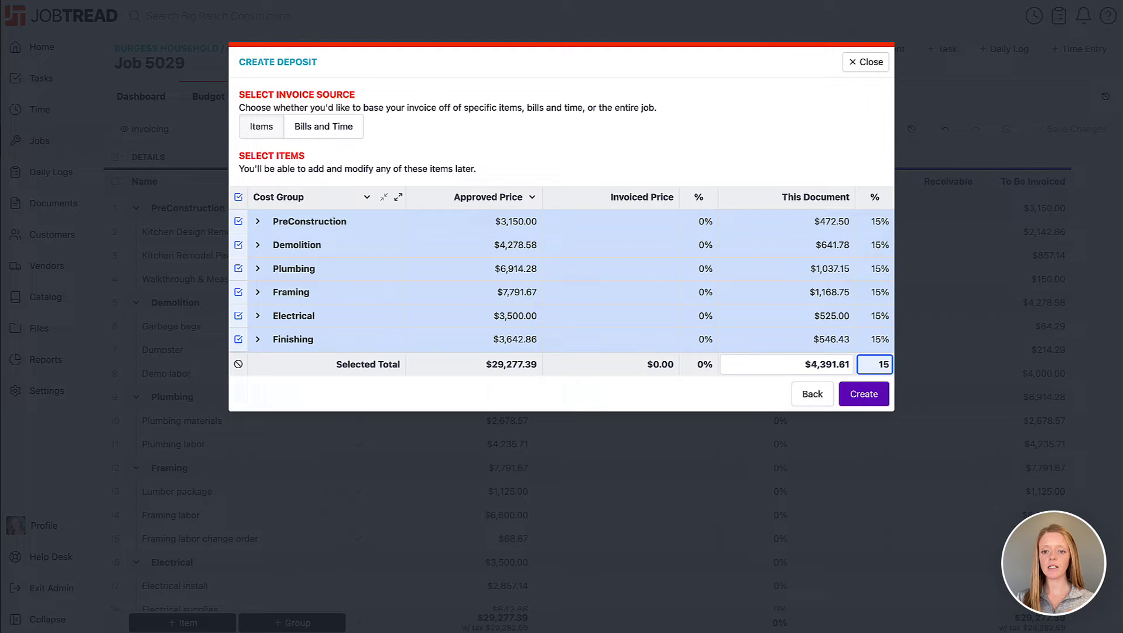
{"action": "left_click", "coordinate": [773, 364]}
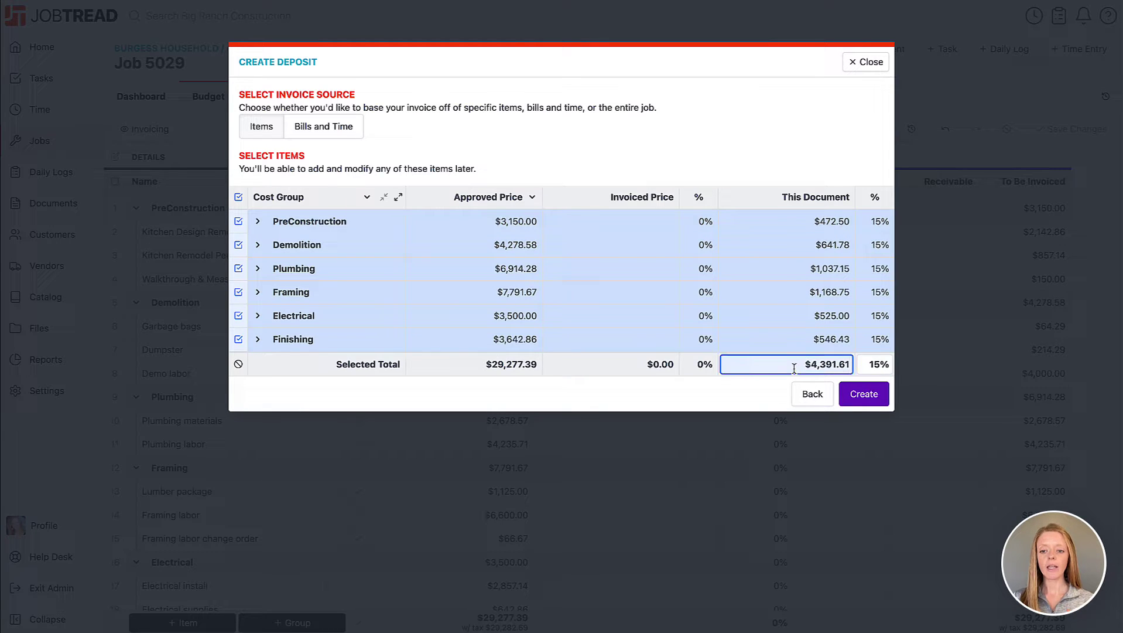
{"action": "type", "text": "7500"}
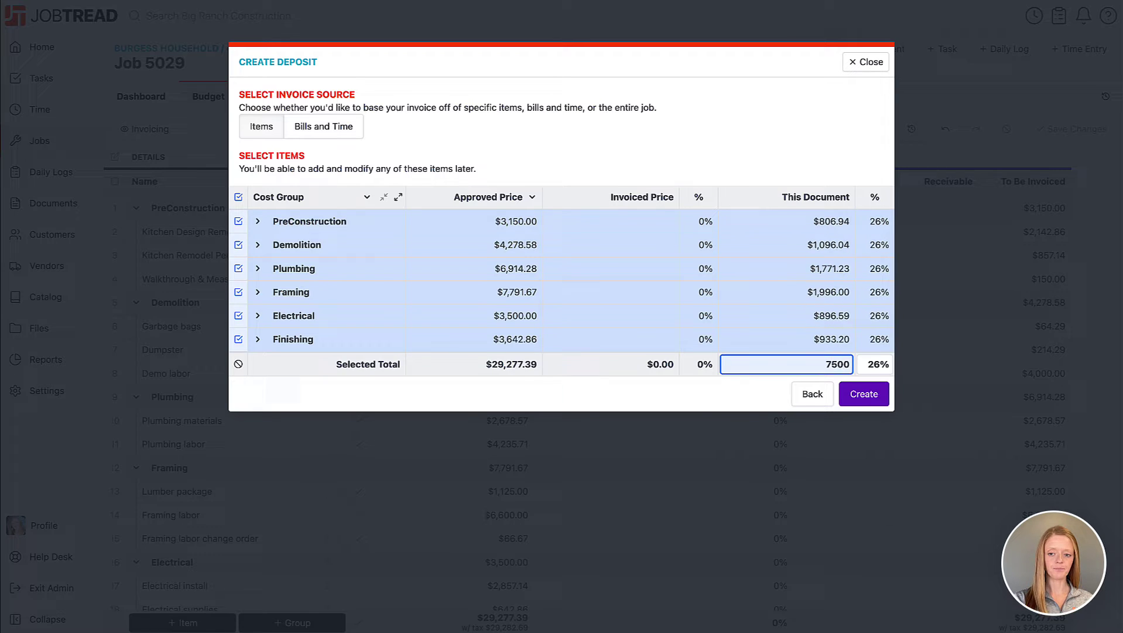
{"action": "left_click", "coordinate": [751, 405]}
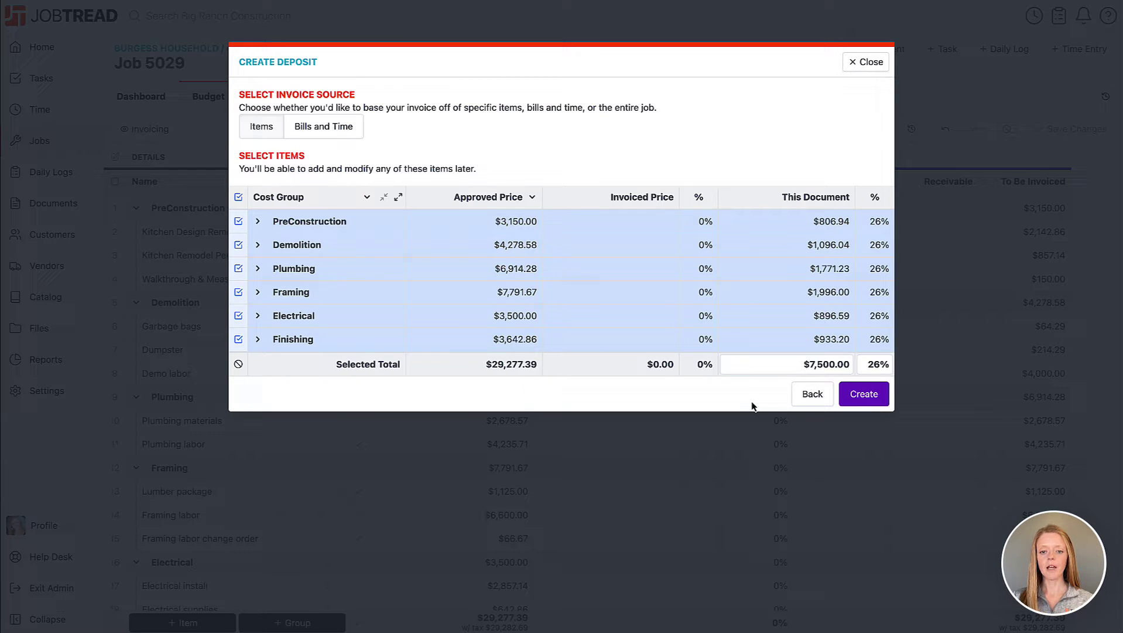
{"action": "left_click", "coordinate": [239, 364]}
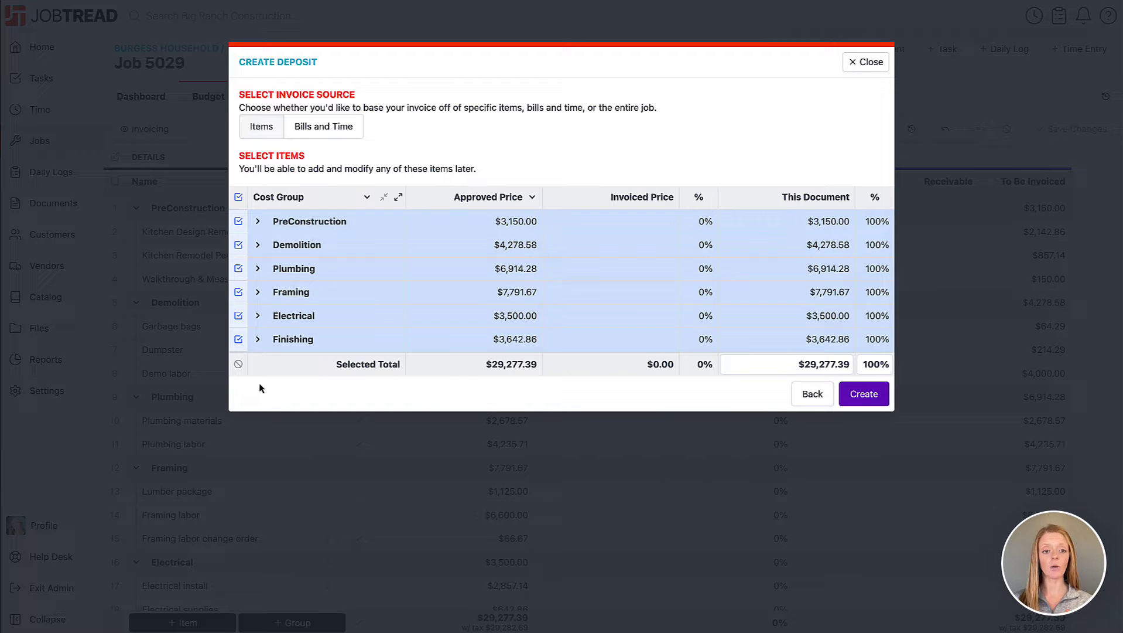
{"action": "left_click", "coordinate": [400, 202]}
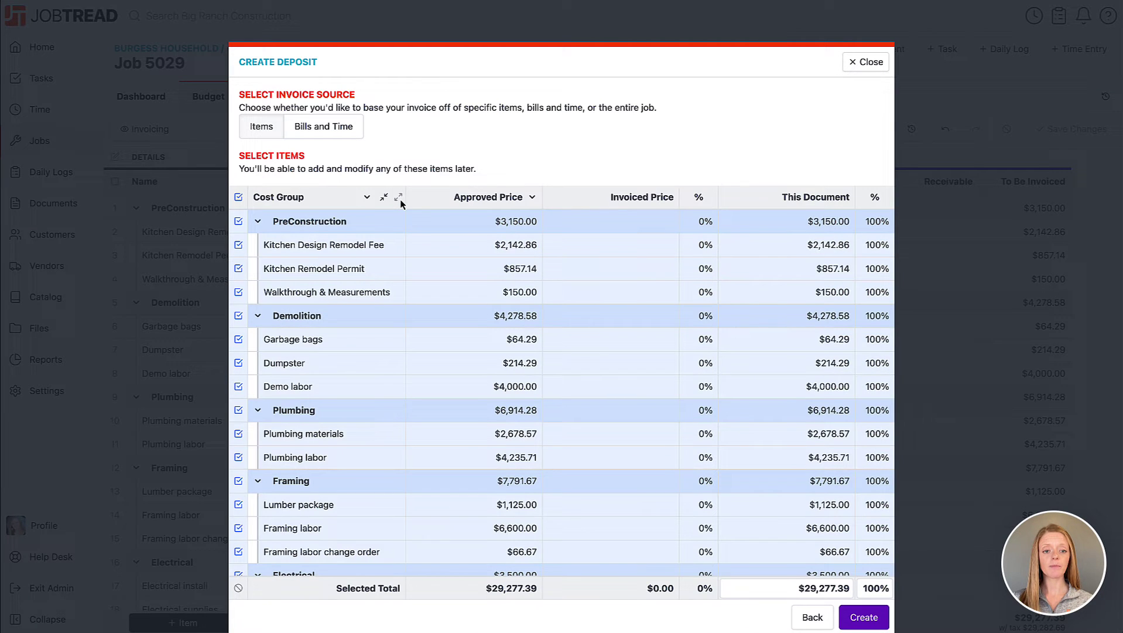
{"action": "left_click", "coordinate": [238, 197]}
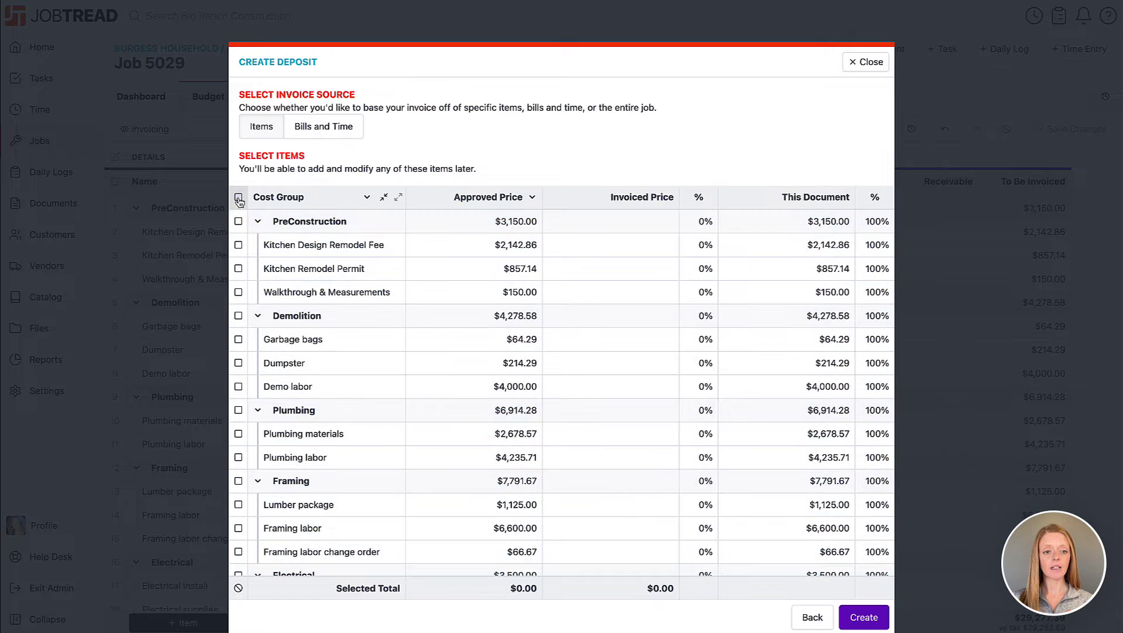
{"action": "left_click", "coordinate": [238, 220]}
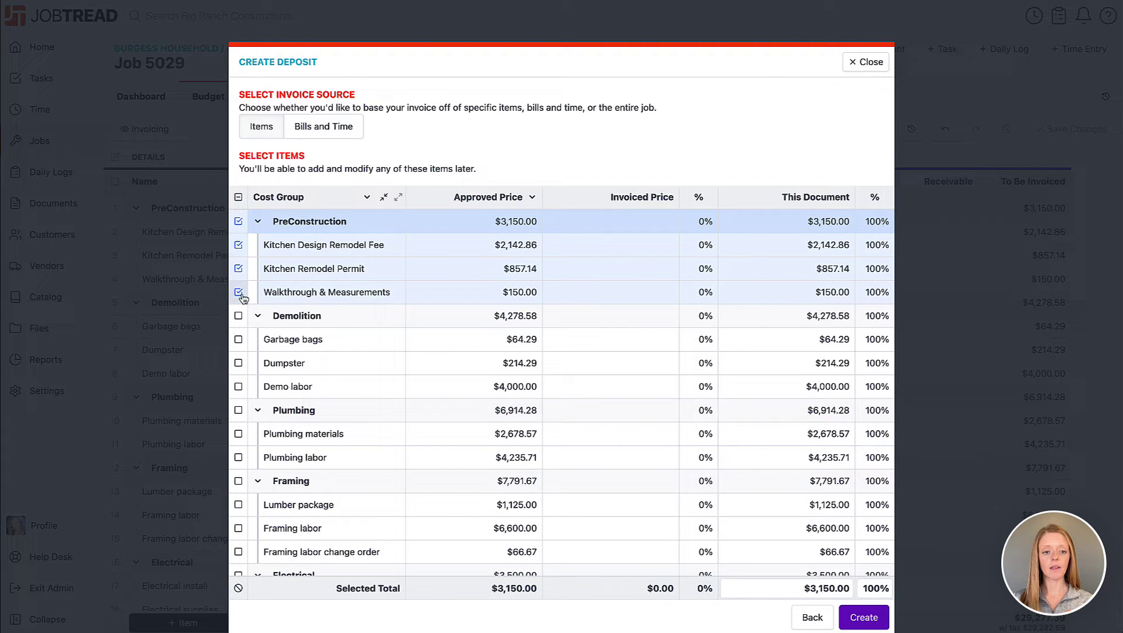
{"action": "left_click", "coordinate": [237, 315]}
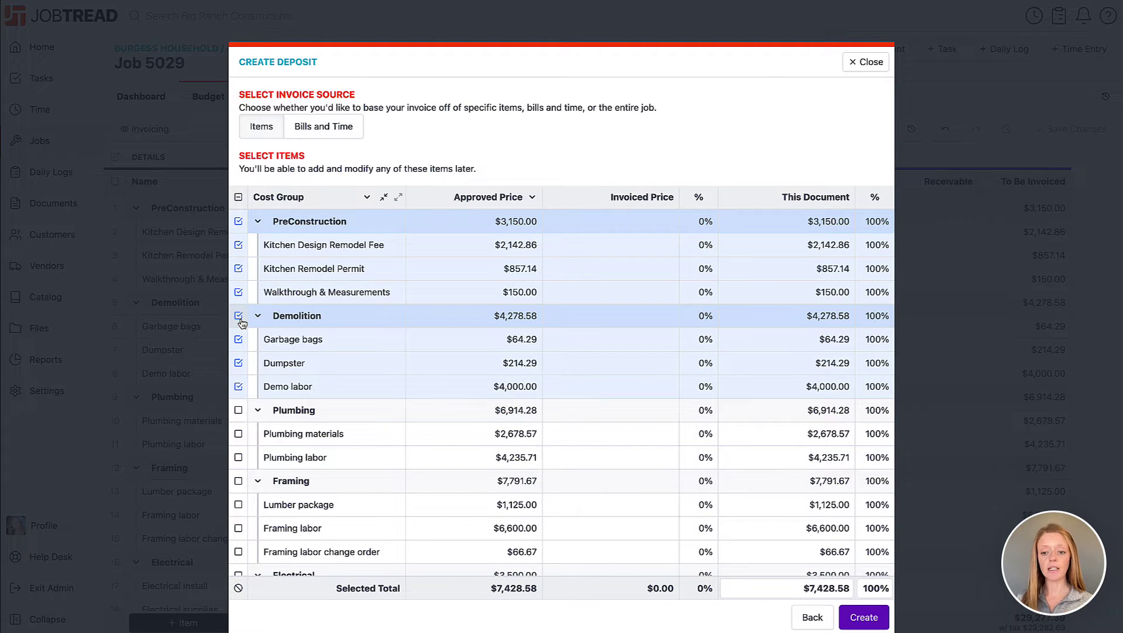
{"action": "left_click", "coordinate": [876, 587]}
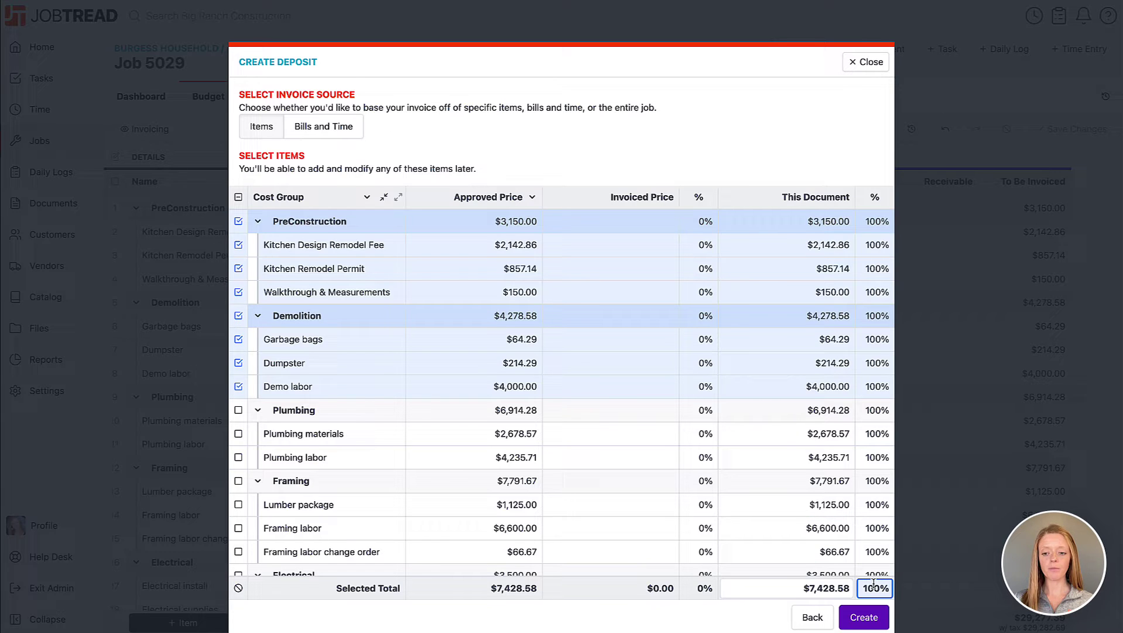
{"action": "type", "text": "50"}
{"action": "left_click", "coordinate": [756, 604]}
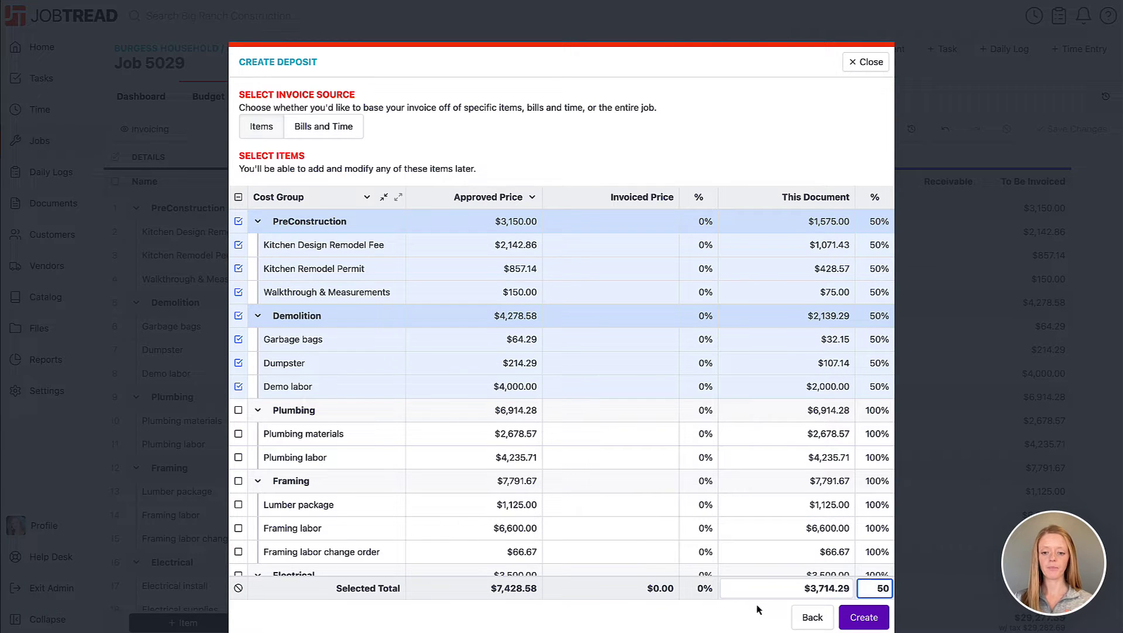
{"action": "left_click", "coordinate": [238, 589]}
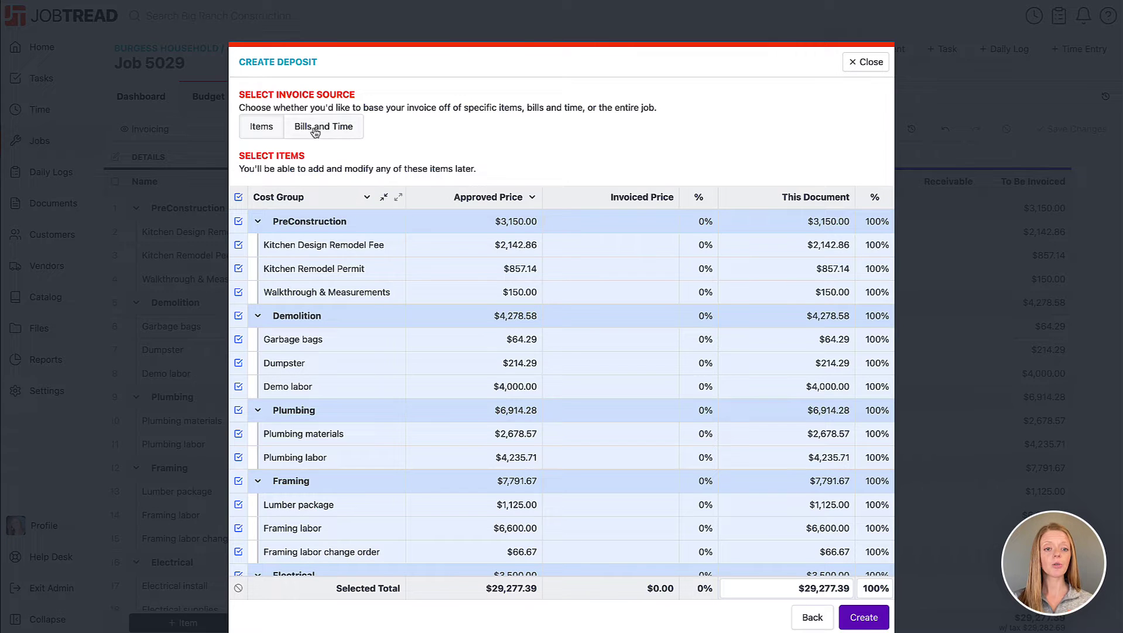
Try a Bills & Time basis, selecting the DS Finish Carpentry bills and the Nov 30 time cost, not-invoiced only.
{"action": "left_click", "coordinate": [349, 129]}
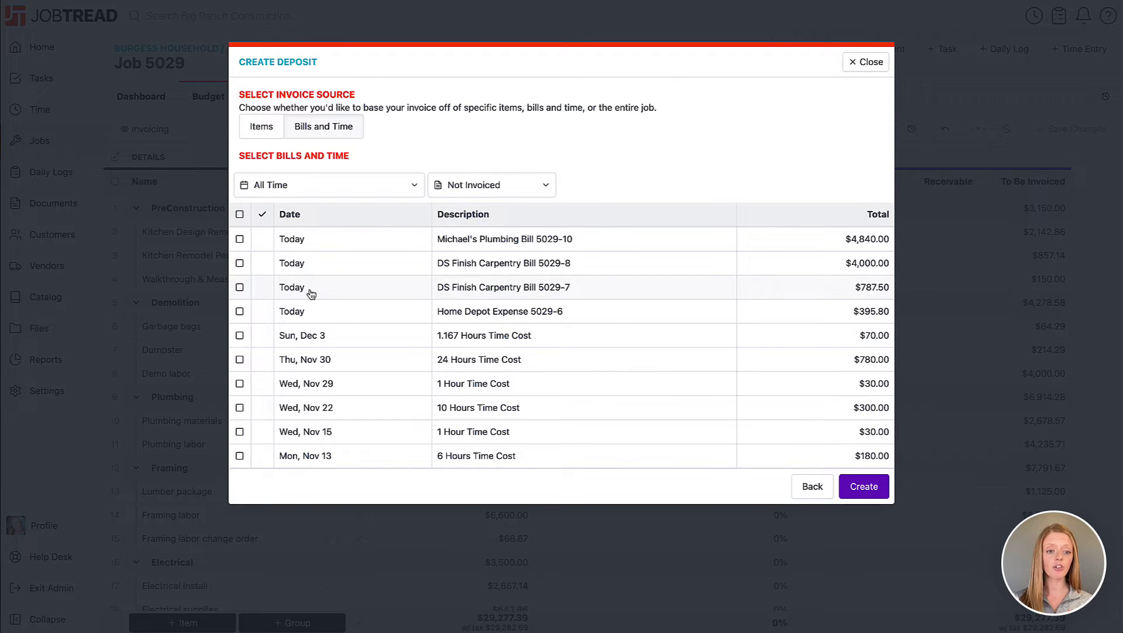
{"action": "left_click", "coordinate": [239, 262]}
{"action": "left_click", "coordinate": [239, 286]}
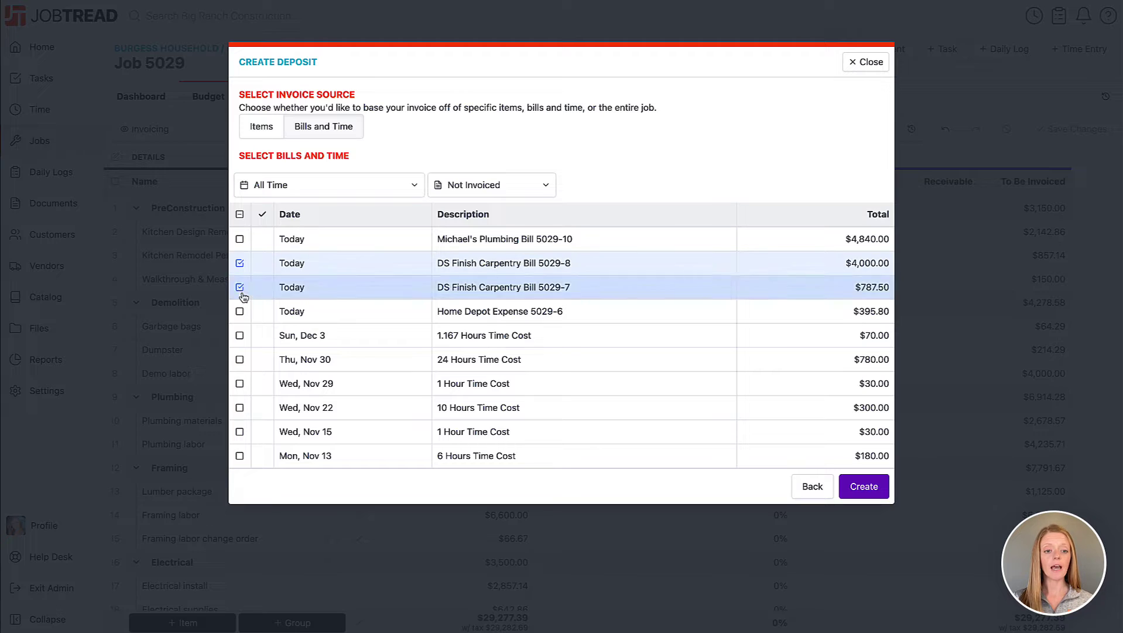
{"action": "left_click", "coordinate": [239, 359]}
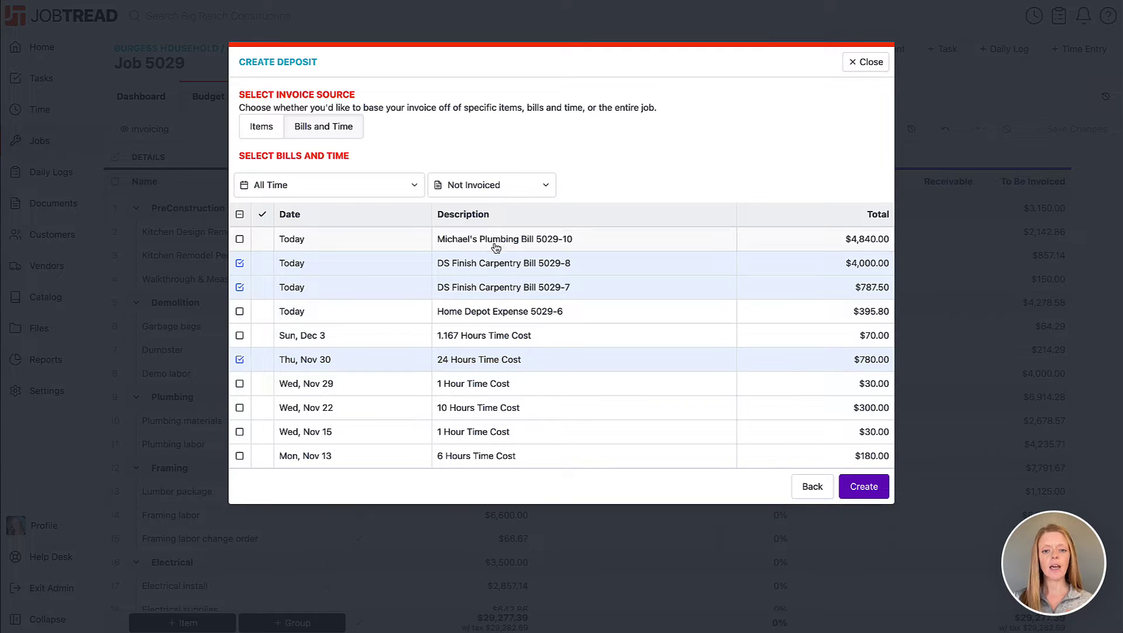
{"action": "left_click", "coordinate": [492, 185]}
{"action": "left_click", "coordinate": [619, 189]}
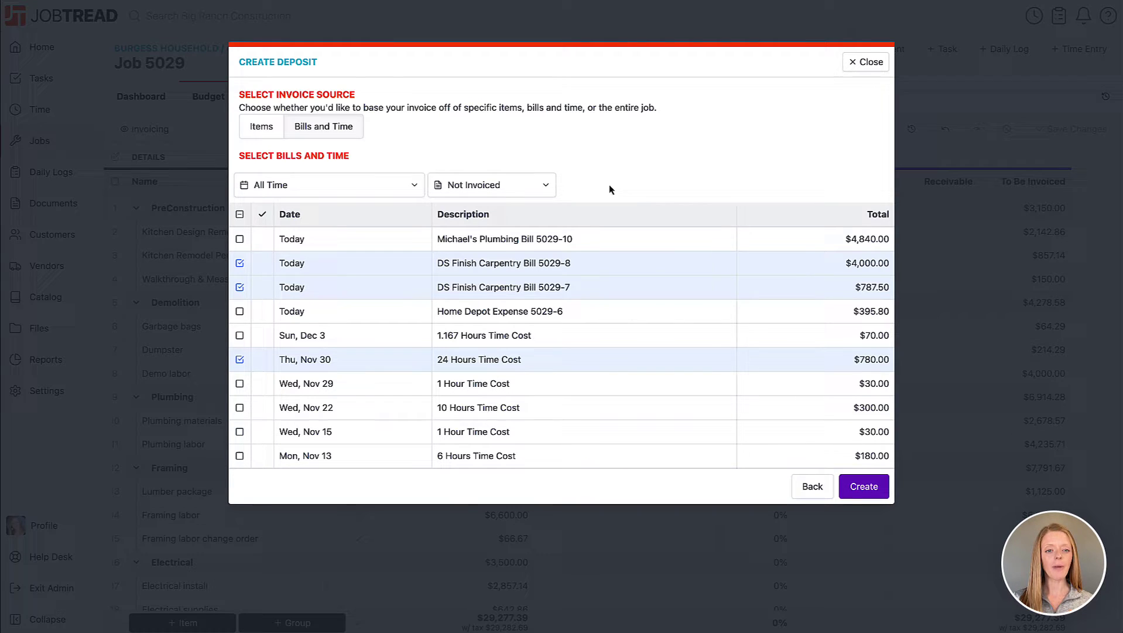
Base the deposit on cost groups at 15% overall and create draft Deposit 5029-13.
{"action": "left_click", "coordinate": [261, 126]}
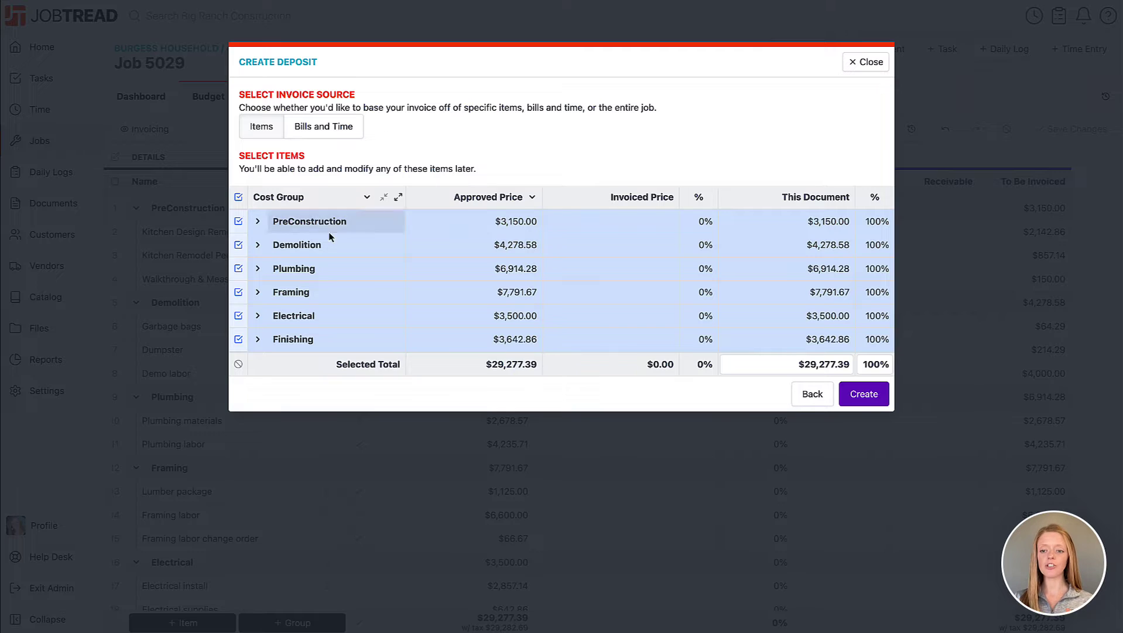
{"action": "left_click", "coordinate": [875, 364]}
{"action": "type", "text": "1"}
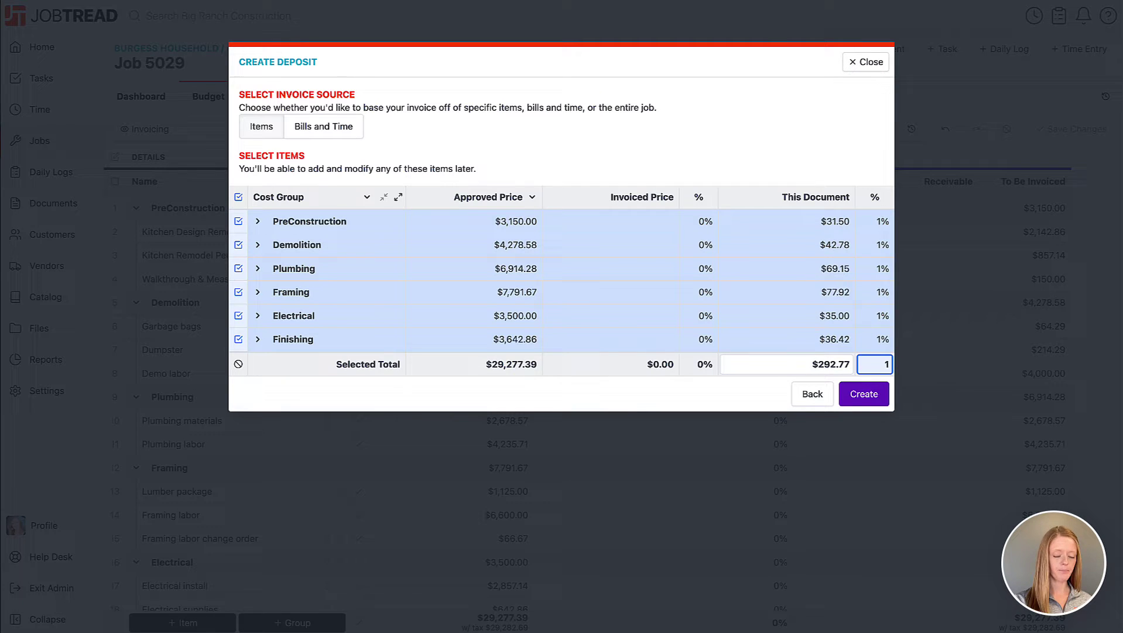
{"action": "type", "text": "5"}
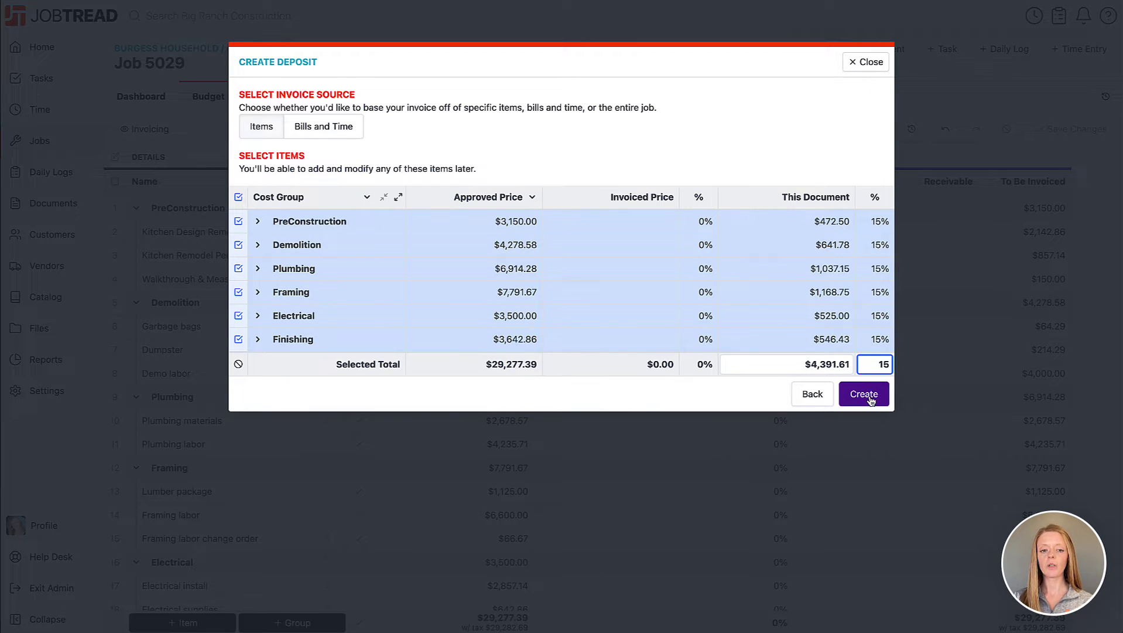
{"action": "left_click", "coordinate": [865, 394]}
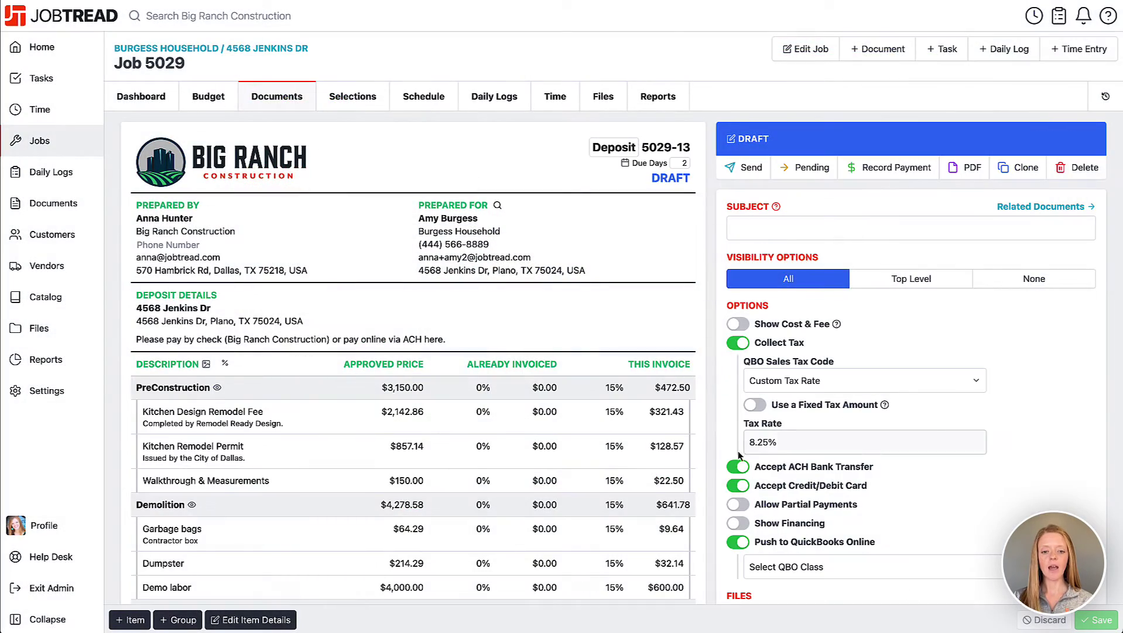
{"action": "scroll", "coordinate": [718, 465], "scroll_direction": "down", "scroll_amount": 2}
{"action": "scroll", "coordinate": [718, 465], "scroll_direction": "down", "scroll_amount": 2}
{"action": "scroll", "coordinate": [718, 466], "scroll_direction": "down", "scroll_amount": 2}
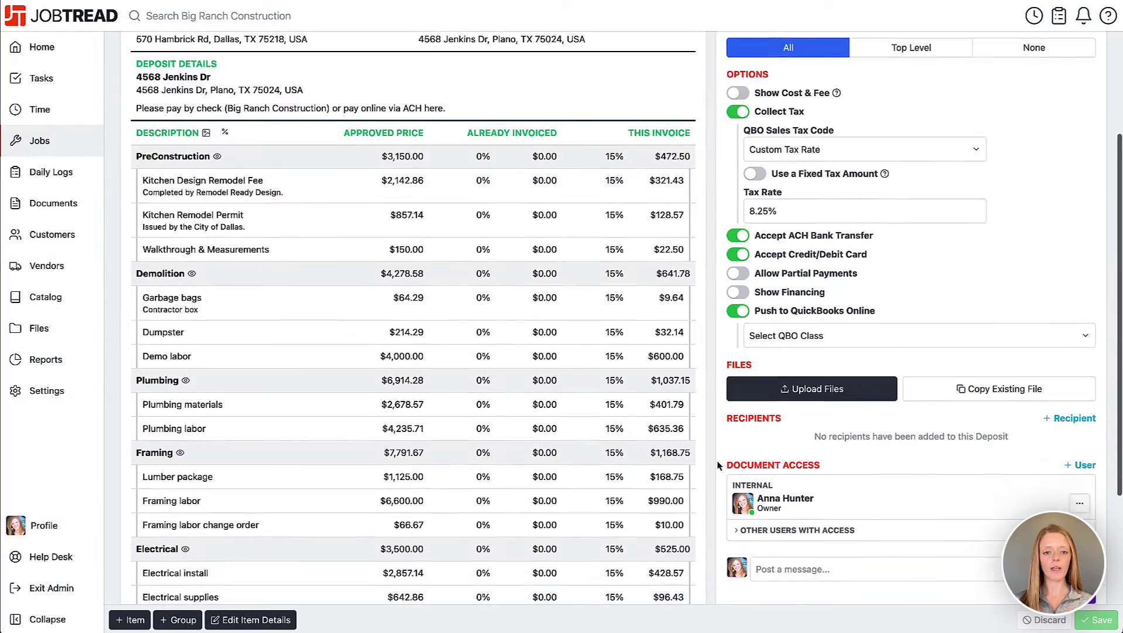
{"action": "scroll", "coordinate": [718, 466], "scroll_direction": "down", "scroll_amount": 2}
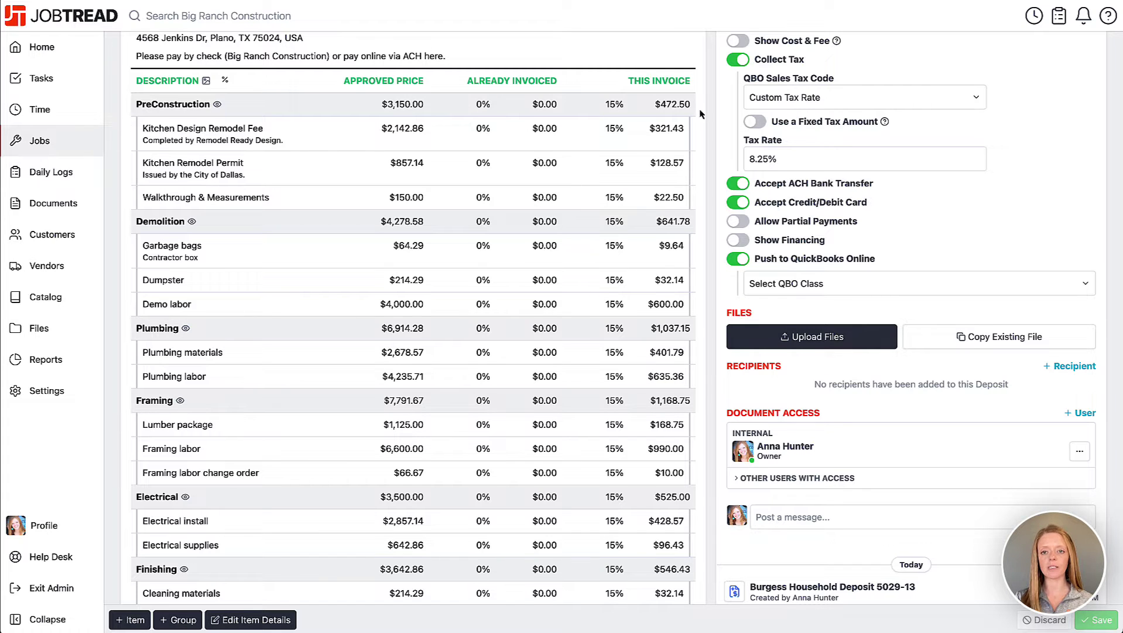
{"action": "scroll", "coordinate": [626, 134], "scroll_direction": "up", "scroll_amount": 4}
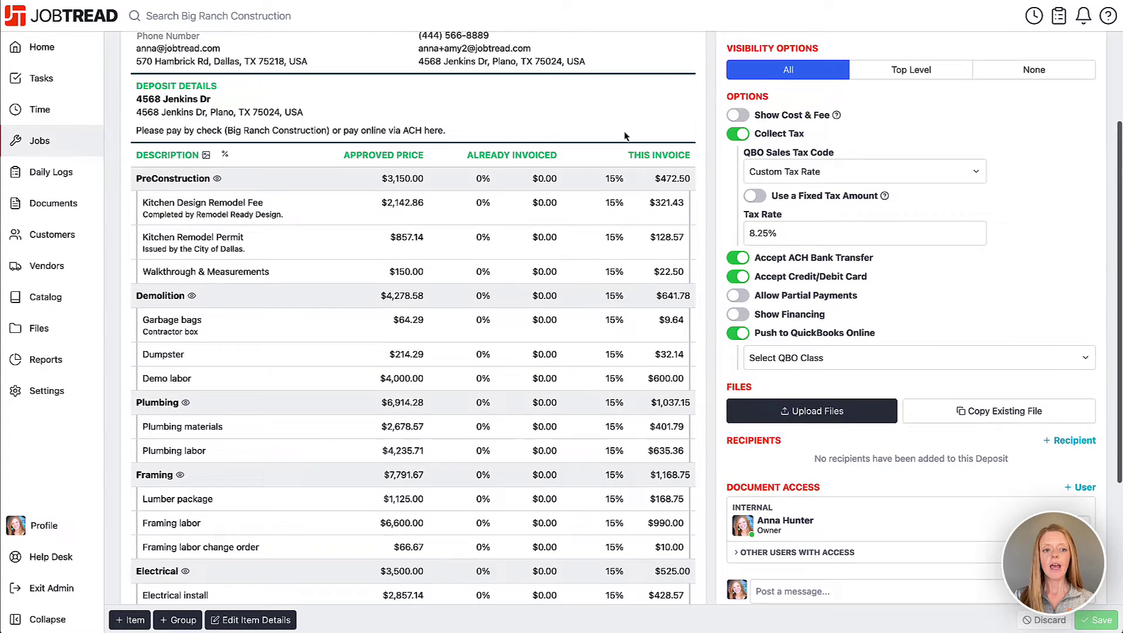
{"action": "scroll", "coordinate": [626, 134], "scroll_direction": "up", "scroll_amount": 2}
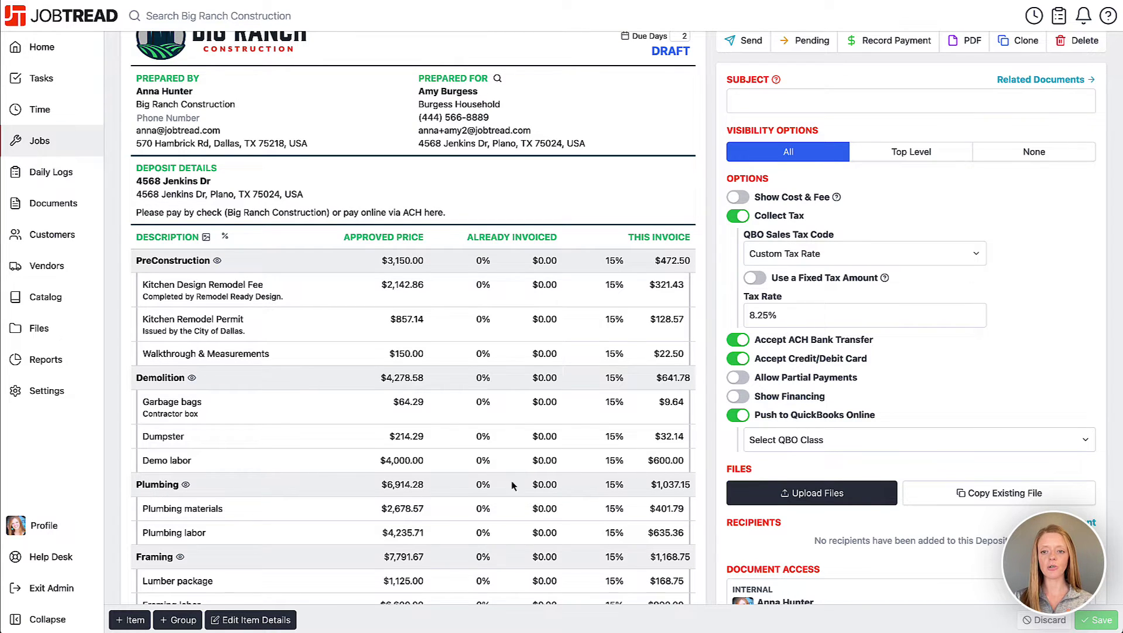
Set visibility to Top Level and step through the header address fields, leaving them unchanged.
{"action": "left_click", "coordinate": [911, 153]}
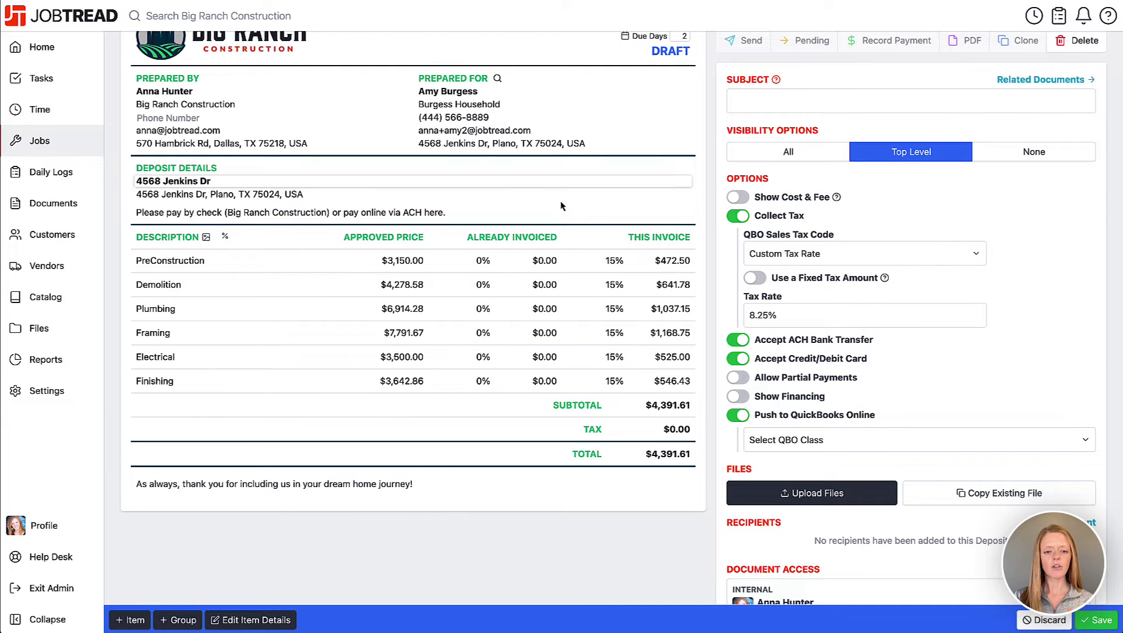
{"action": "scroll", "coordinate": [268, 342], "scroll_direction": "up", "scroll_amount": 2}
{"action": "key", "text": "Tab"}
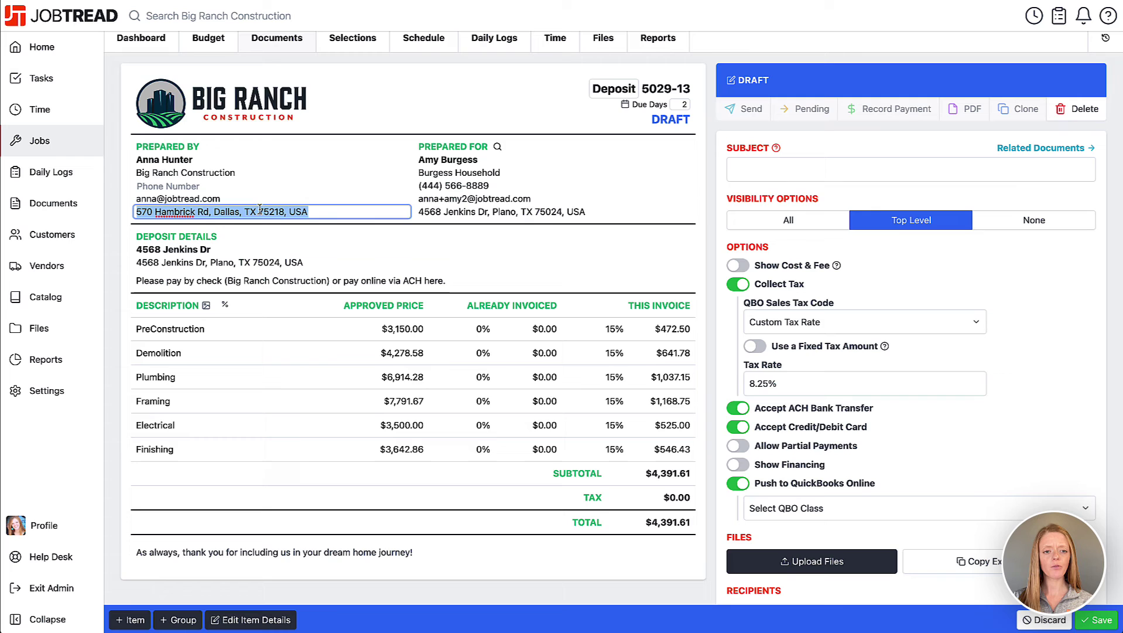
{"action": "key", "text": "Tab"}
{"action": "key", "text": "shift+Tab"}
{"action": "left_click", "coordinate": [282, 262]}
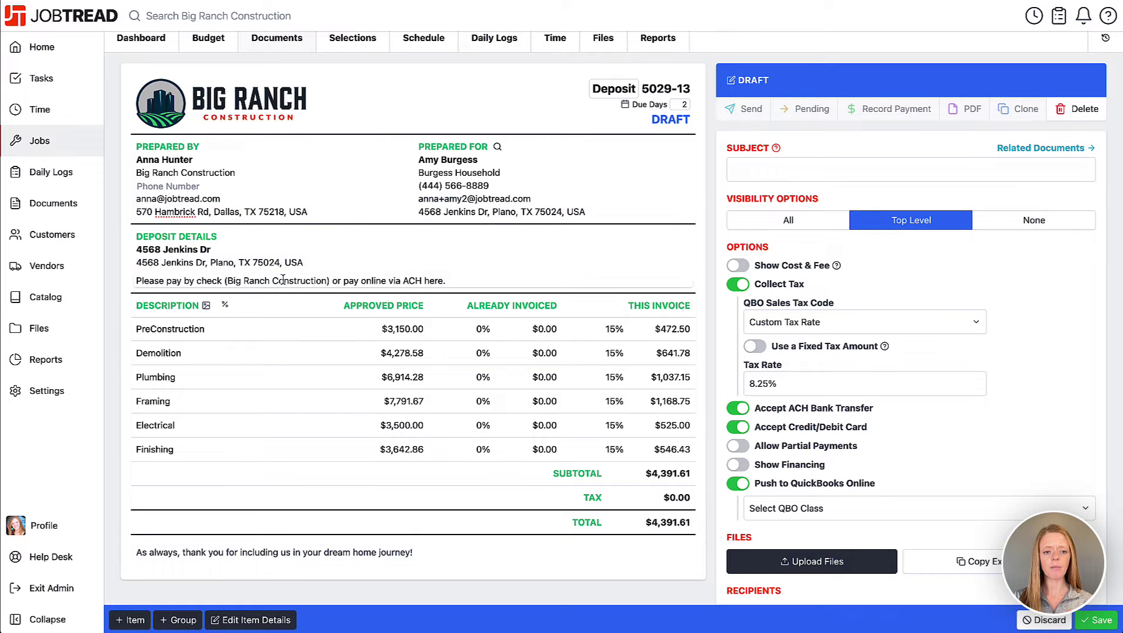
{"action": "left_click", "coordinate": [575, 582]}
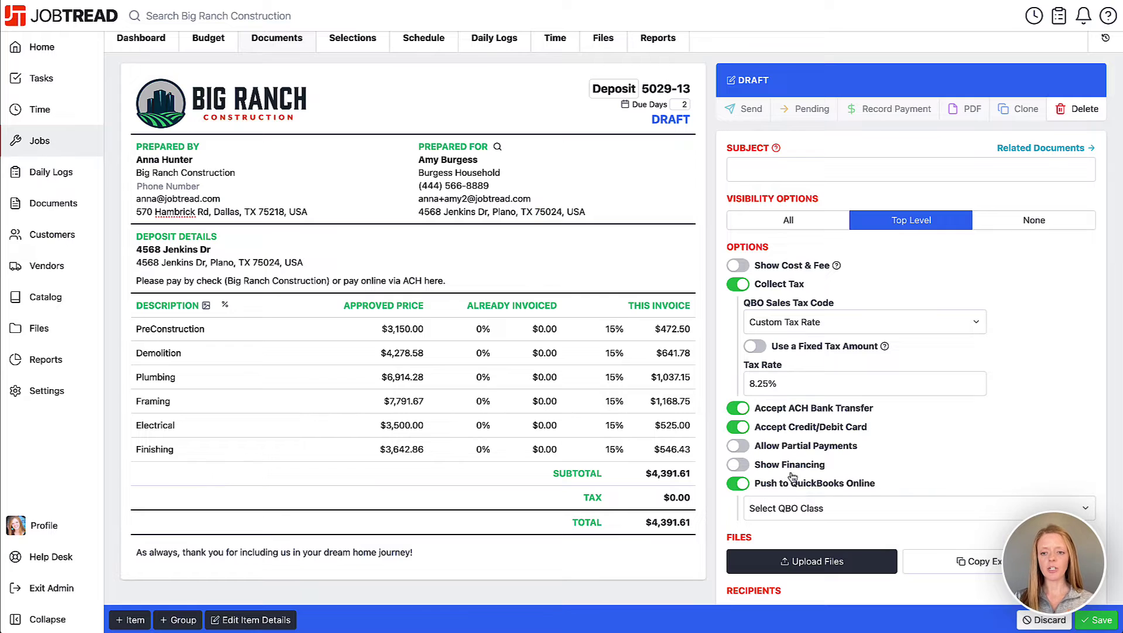
Try the Show Cost & Fee, card, ACH and Show Financing toggles, restoring each to its original state.
{"action": "left_click", "coordinate": [743, 266]}
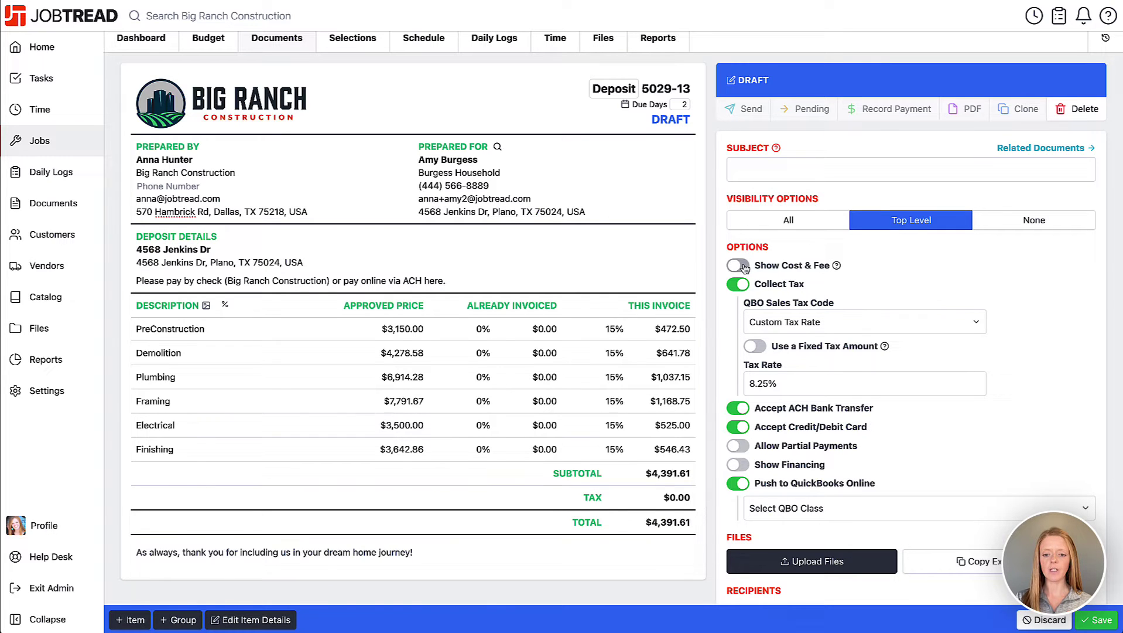
{"action": "left_click", "coordinate": [743, 266]}
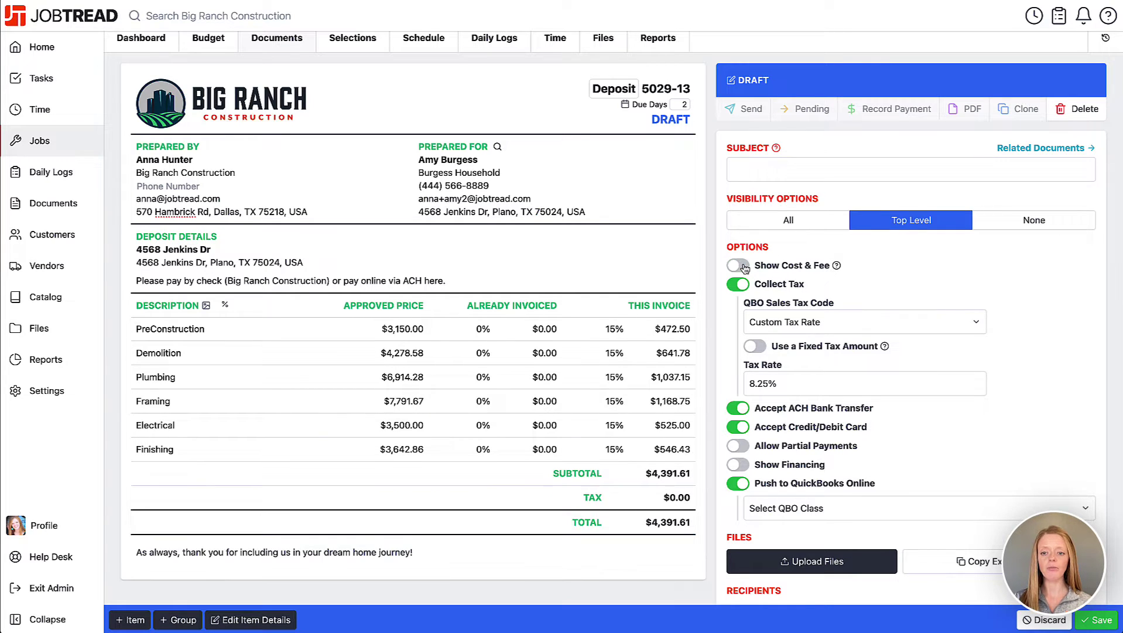
{"action": "scroll", "coordinate": [743, 266], "scroll_direction": "down", "scroll_amount": 3}
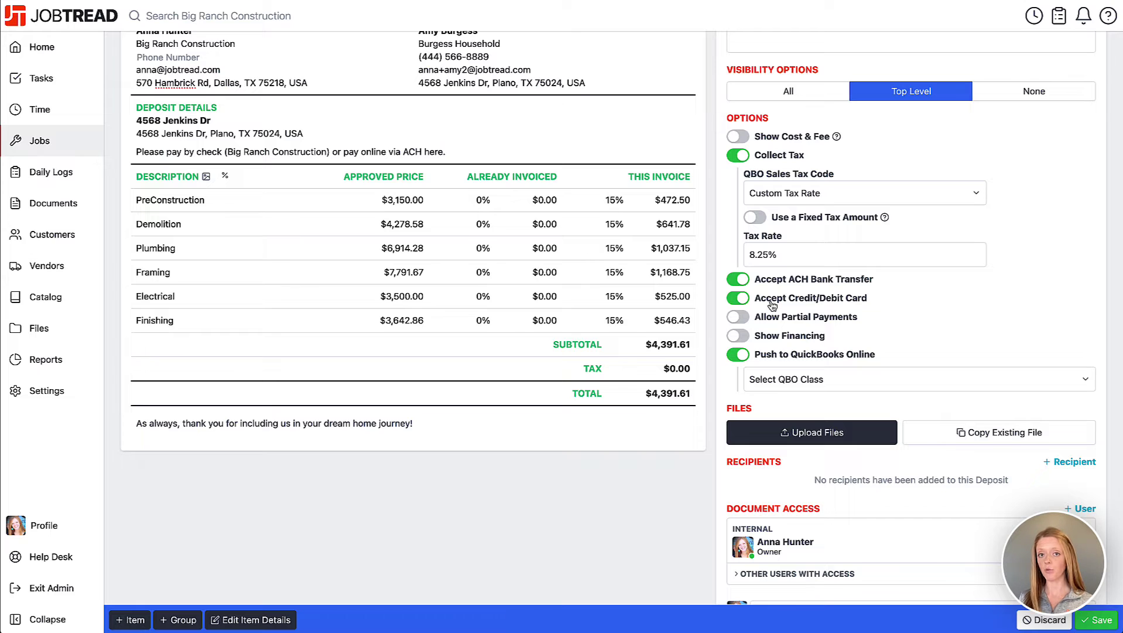
{"action": "left_click", "coordinate": [738, 298]}
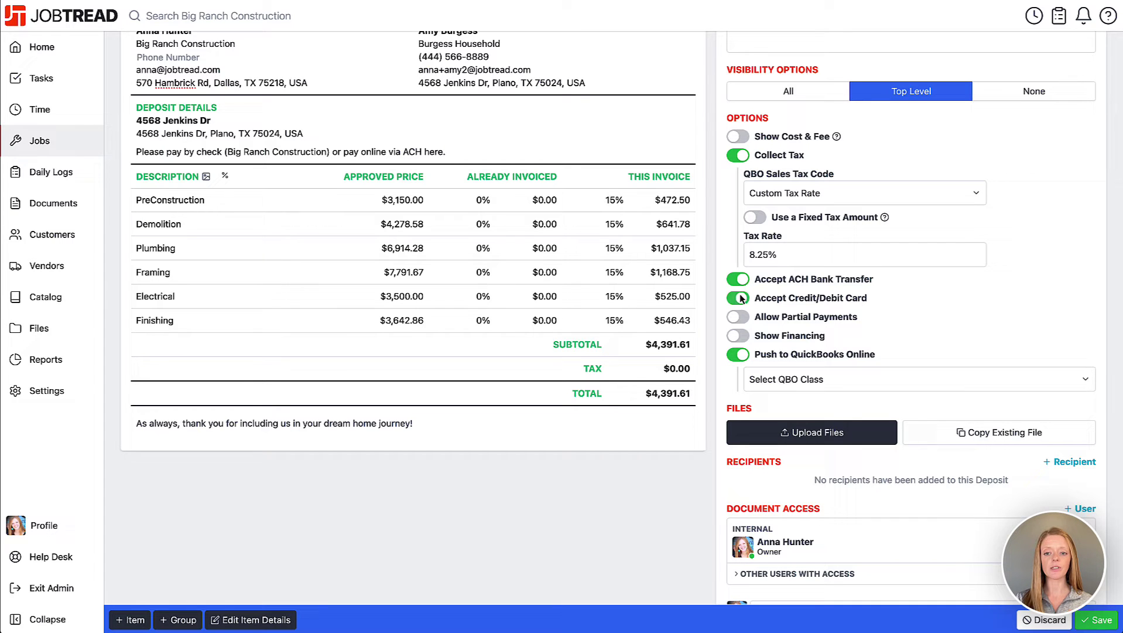
{"action": "left_click", "coordinate": [738, 279]}
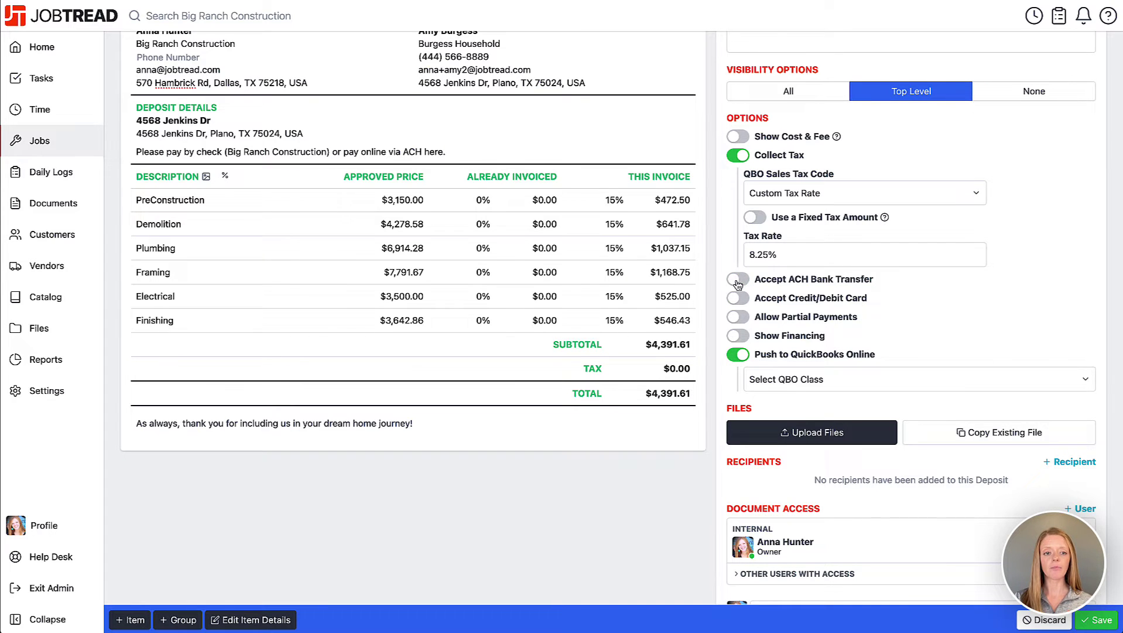
{"action": "scroll", "coordinate": [438, 264], "scroll_direction": "up", "scroll_amount": 1}
{"action": "left_click_drag", "start_coordinate": [222, 193], "coordinate": [429, 203]}
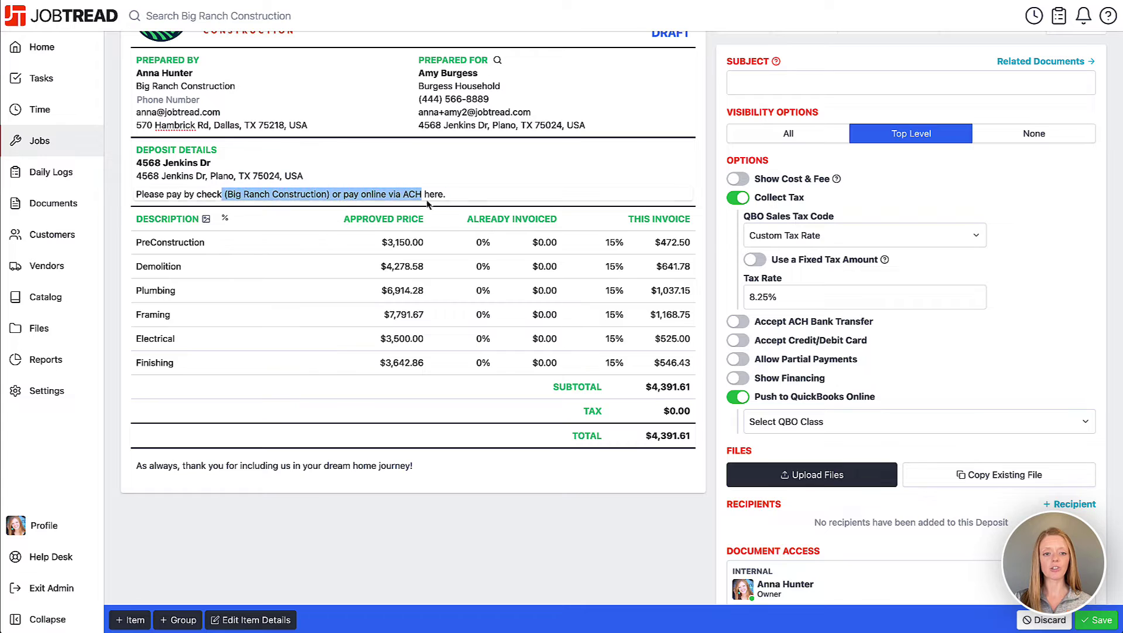
{"action": "left_click", "coordinate": [509, 209]}
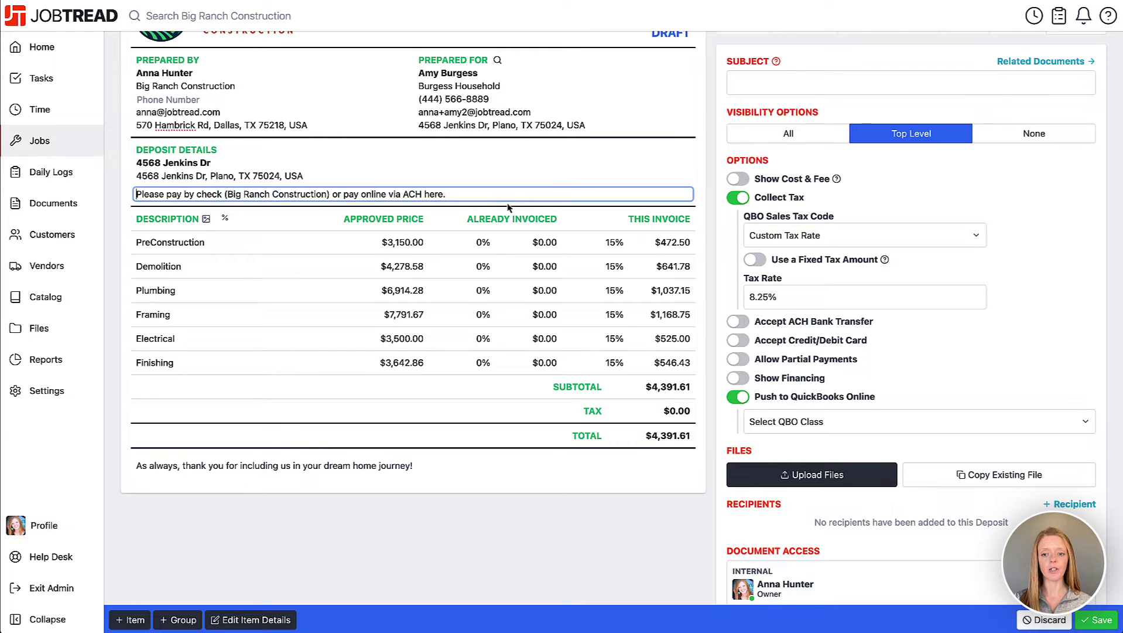
{"action": "left_click", "coordinate": [738, 322]}
{"action": "left_click", "coordinate": [738, 340]}
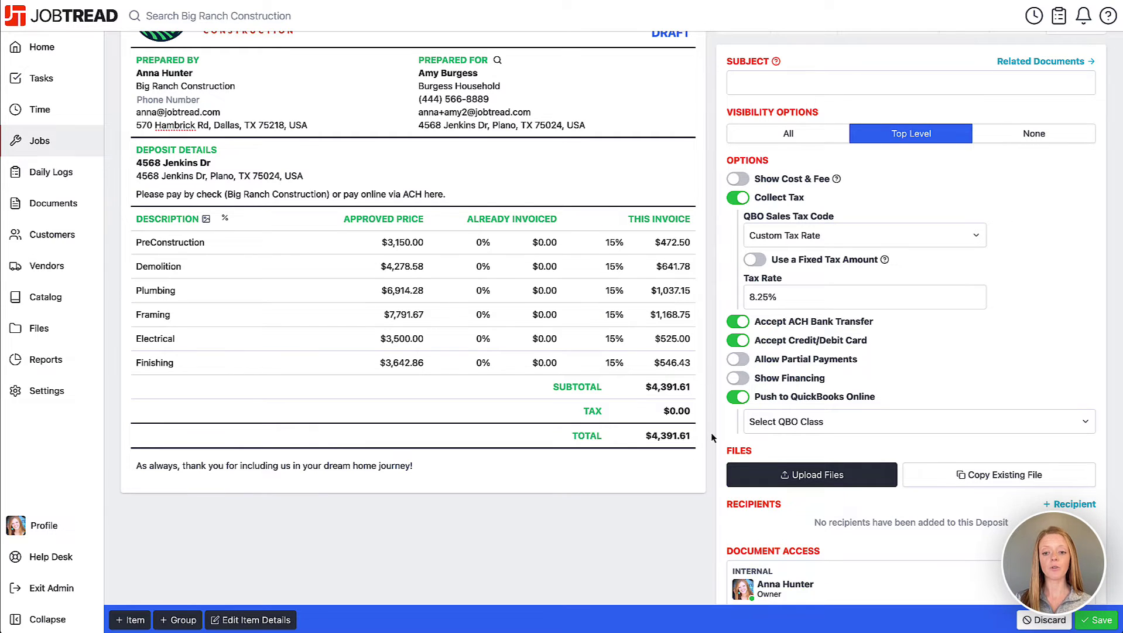
{"action": "scroll", "coordinate": [698, 459], "scroll_direction": "up", "scroll_amount": 2}
{"action": "scroll", "coordinate": [711, 428], "scroll_direction": "up", "scroll_amount": 1}
{"action": "scroll", "coordinate": [711, 429], "scroll_direction": "down", "scroll_amount": 1}
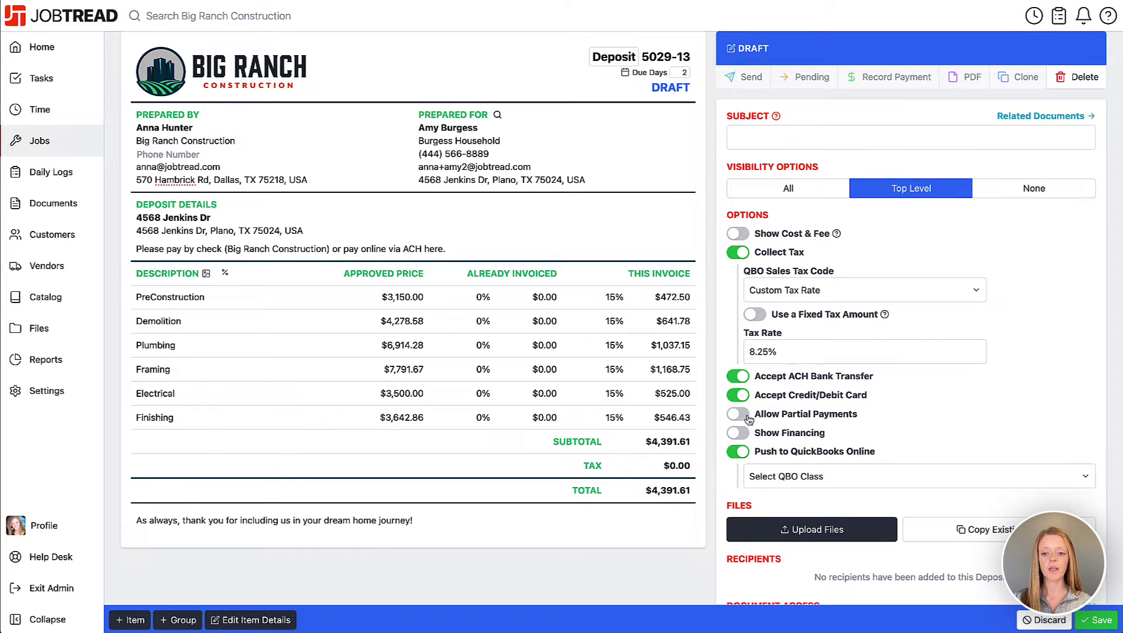
{"action": "left_click", "coordinate": [738, 432]}
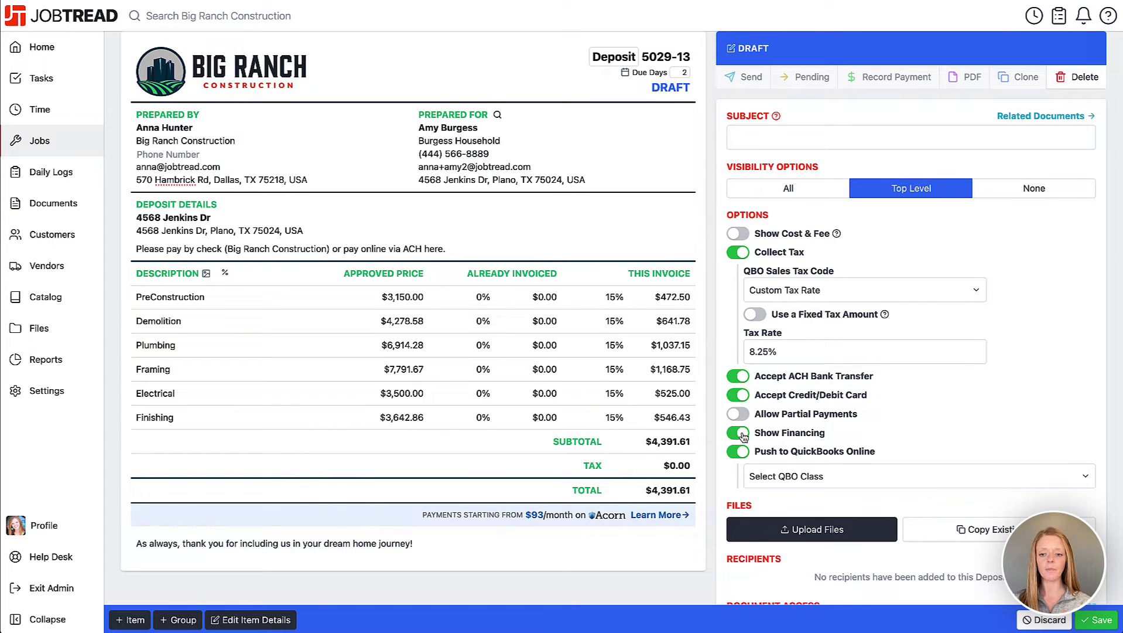
{"action": "left_click", "coordinate": [738, 432]}
{"action": "scroll", "coordinate": [723, 447], "scroll_direction": "up", "scroll_amount": 3}
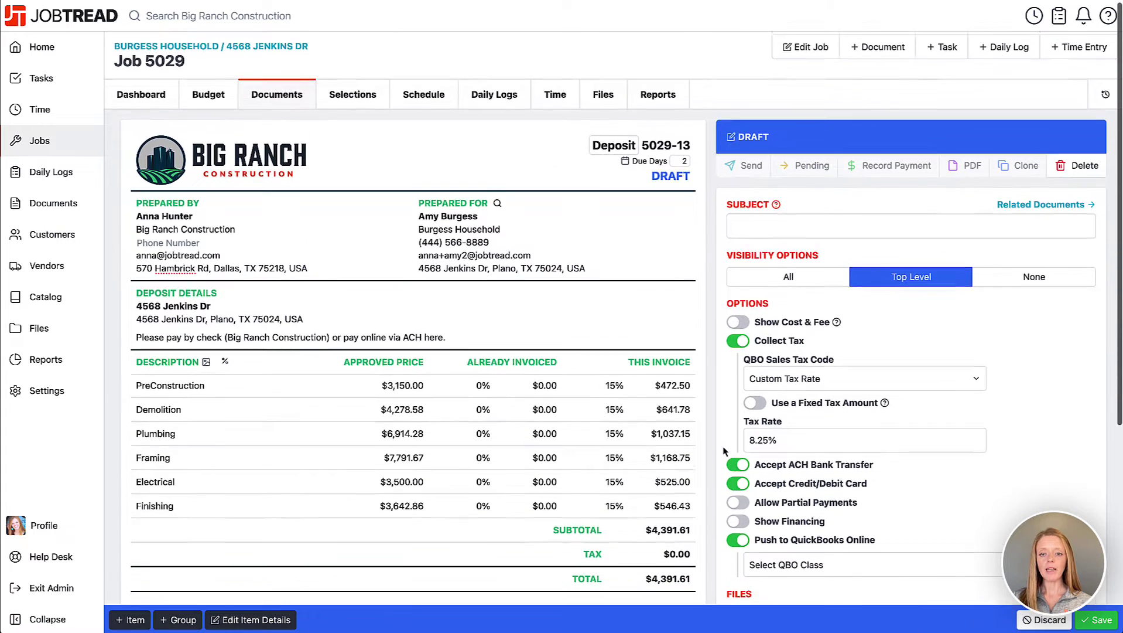
Save Deposit 5029-13 and send it to both household contacts with the default email message.
{"action": "left_click", "coordinate": [1102, 620]}
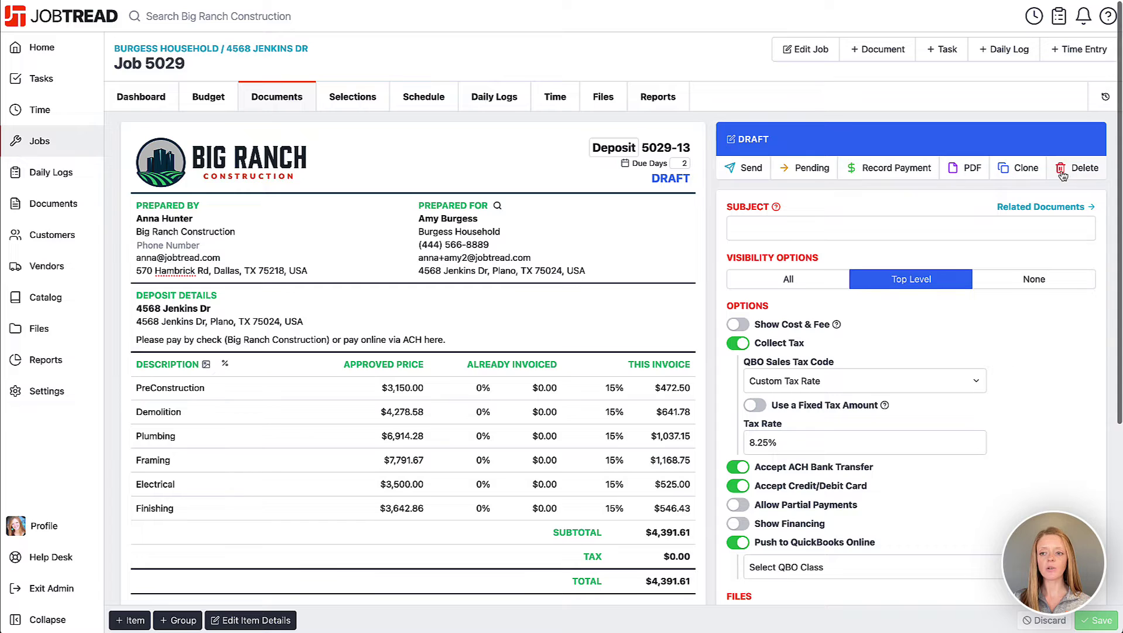
{"action": "left_click", "coordinate": [746, 167]}
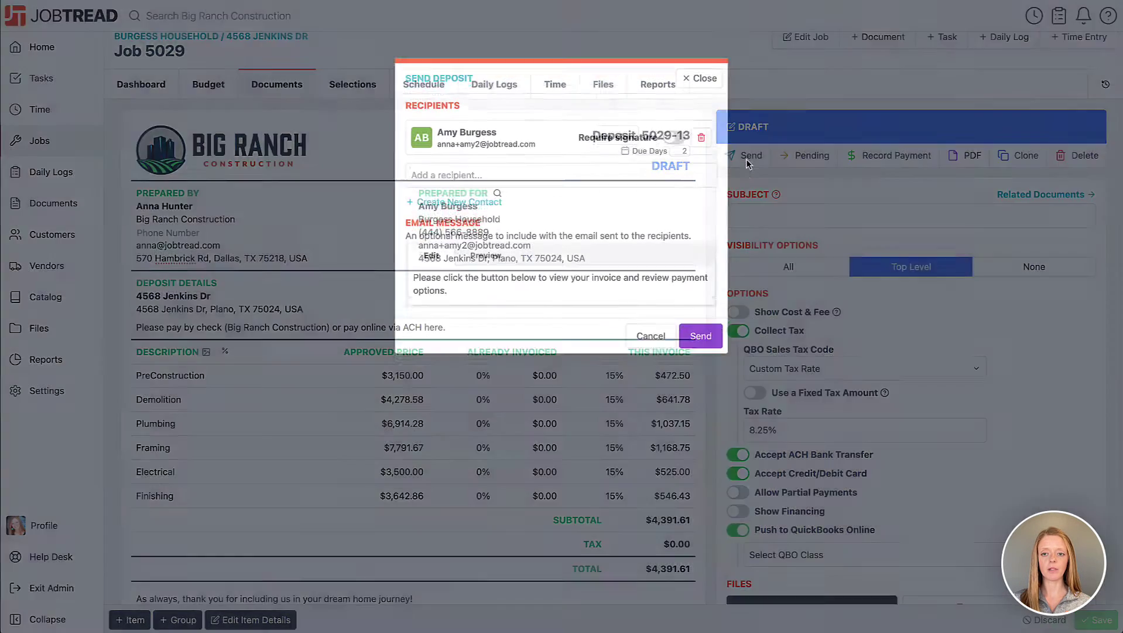
{"action": "left_click", "coordinate": [597, 268]}
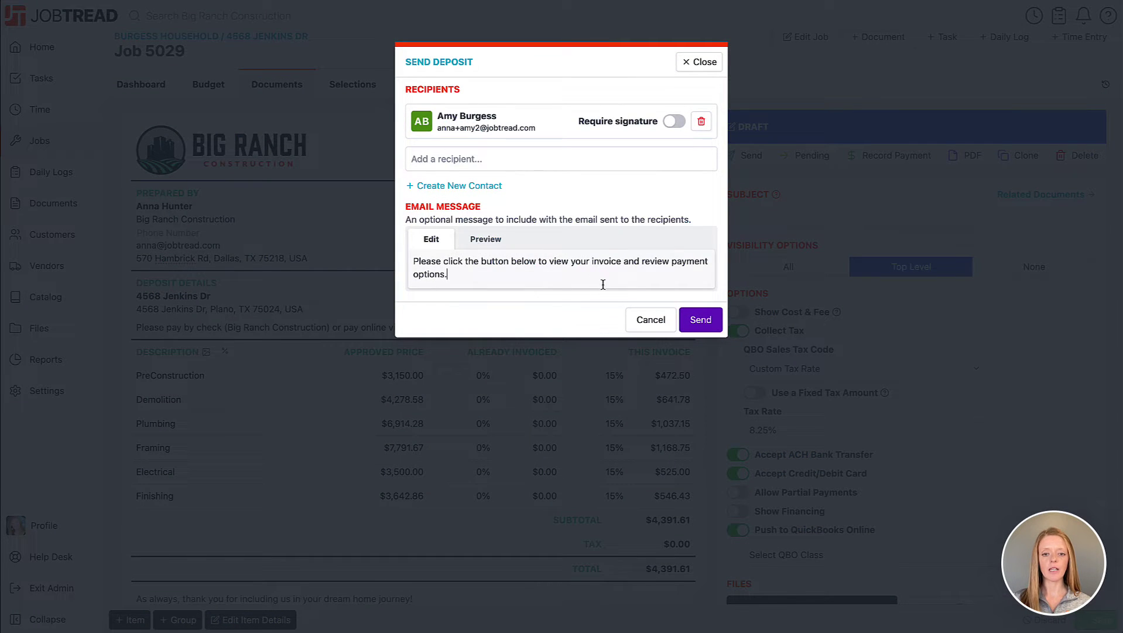
{"action": "left_click_drag", "start_coordinate": [602, 273], "coordinate": [599, 260]}
{"action": "left_click", "coordinate": [599, 260]}
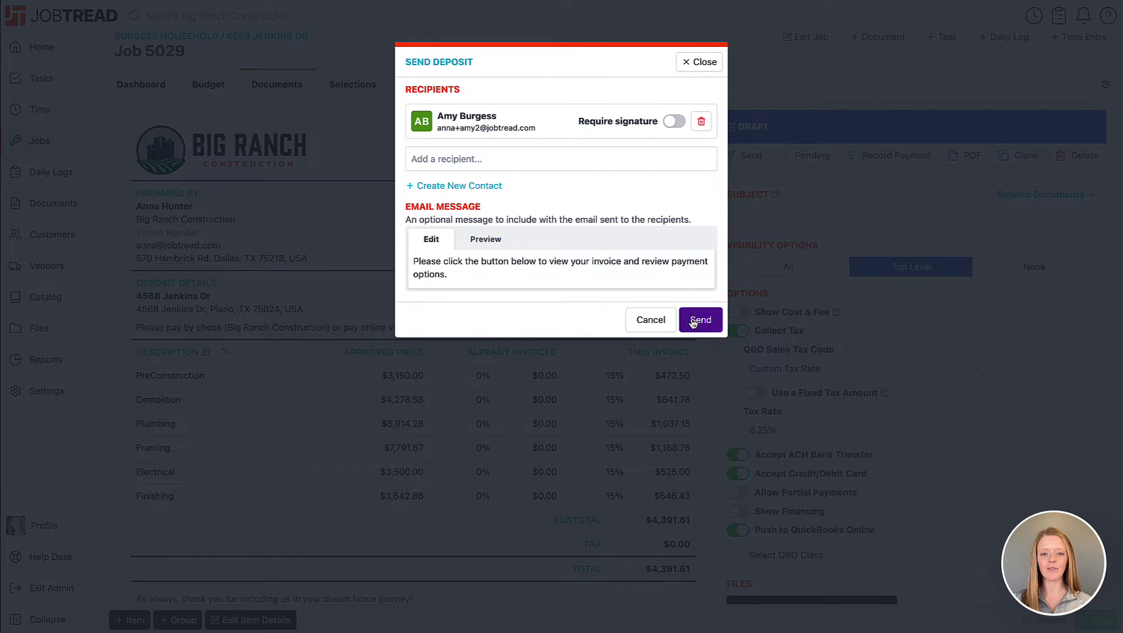
{"action": "left_click", "coordinate": [576, 160]}
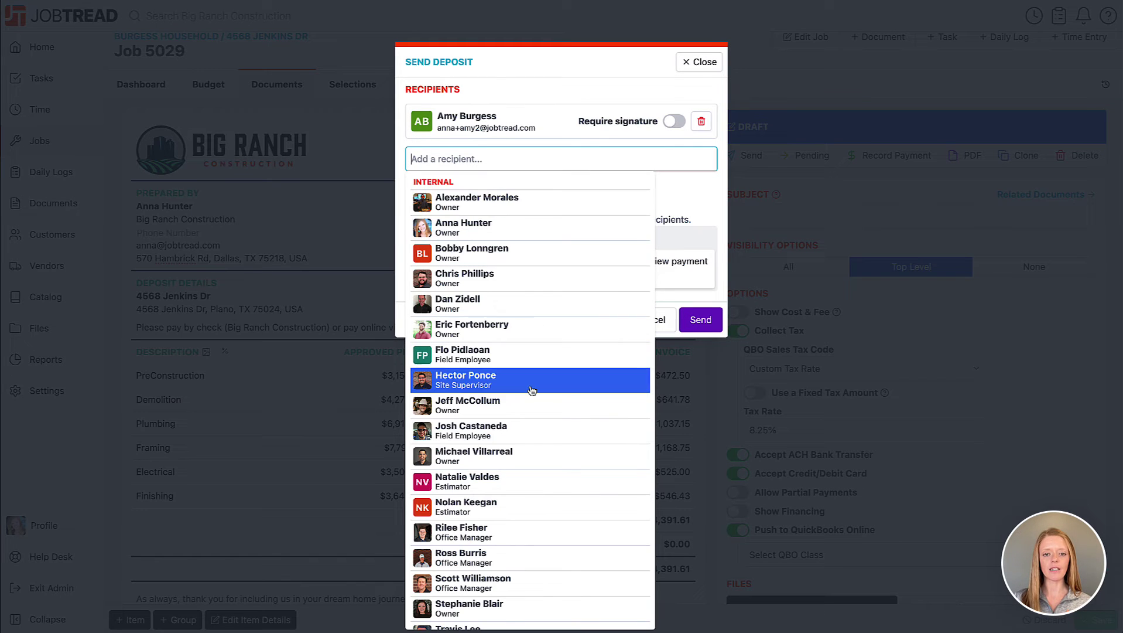
{"action": "scroll", "coordinate": [532, 390], "scroll_direction": "down", "scroll_amount": 2}
{"action": "scroll", "coordinate": [531, 390], "scroll_direction": "down", "scroll_amount": 2}
{"action": "left_click", "coordinate": [502, 436]}
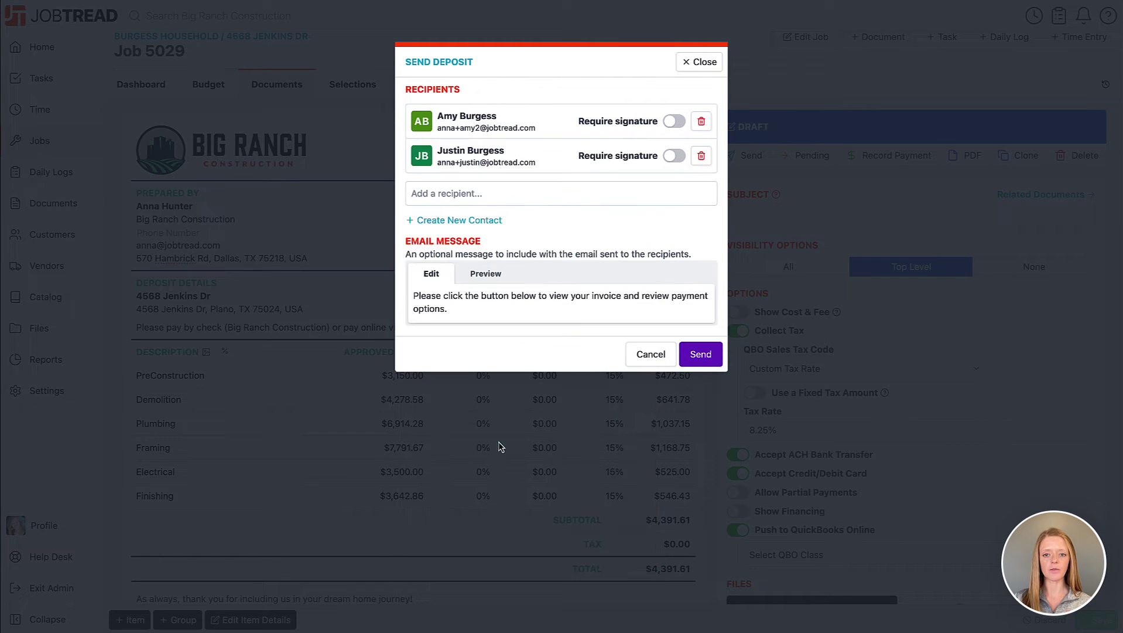
{"action": "left_click", "coordinate": [701, 353]}
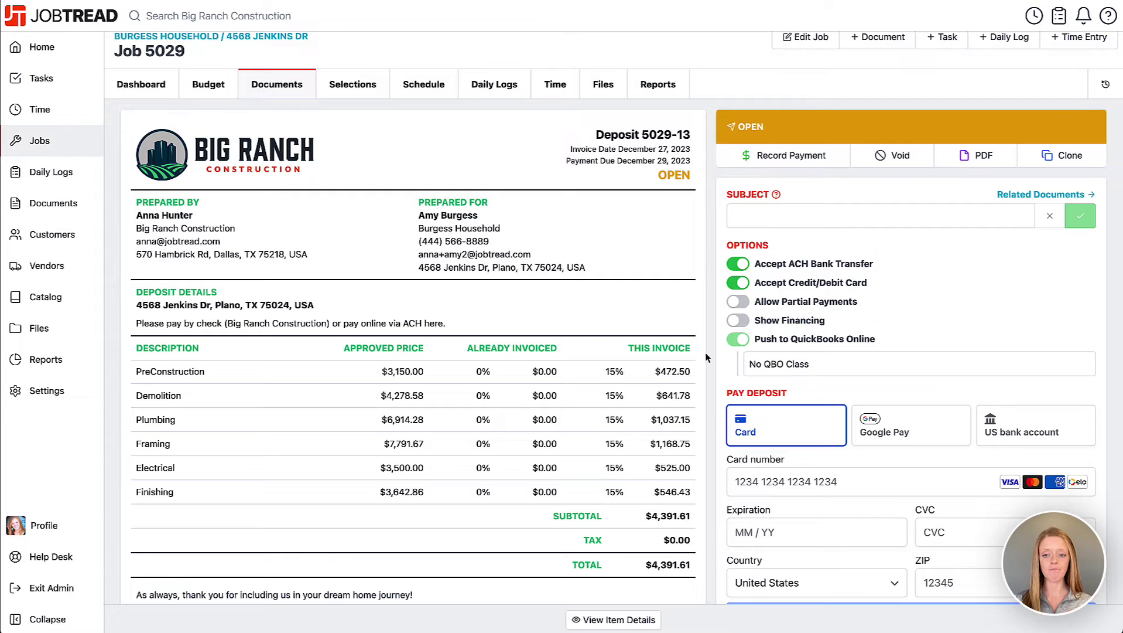
{"action": "scroll", "coordinate": [701, 362], "scroll_direction": "down", "scroll_amount": 2}
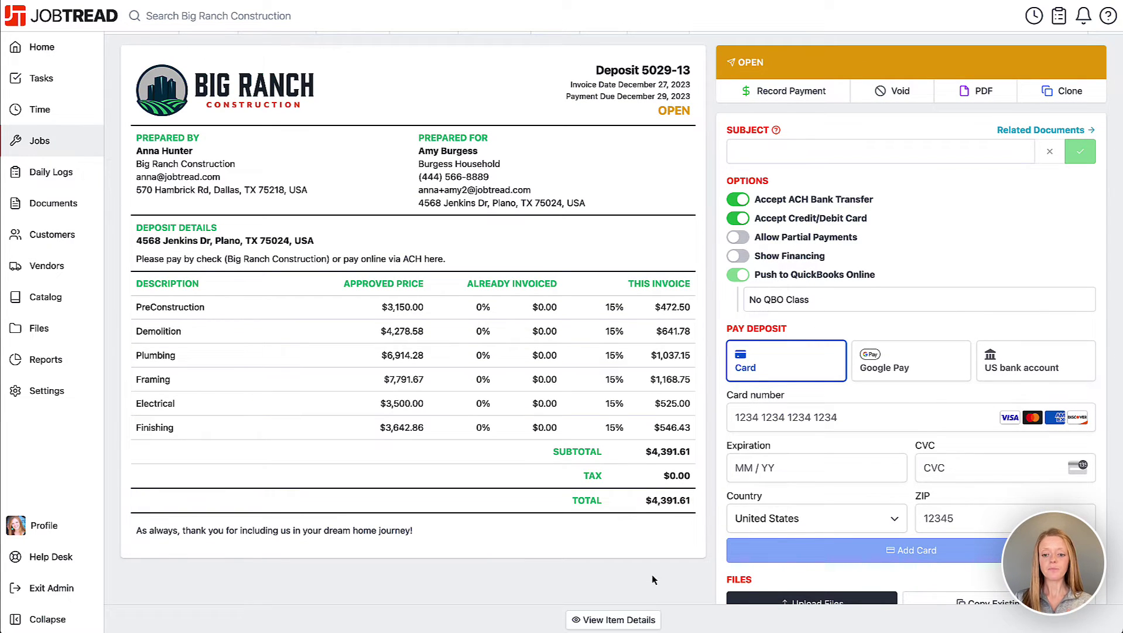
{"action": "scroll", "coordinate": [634, 574], "scroll_direction": "up", "scroll_amount": 1}
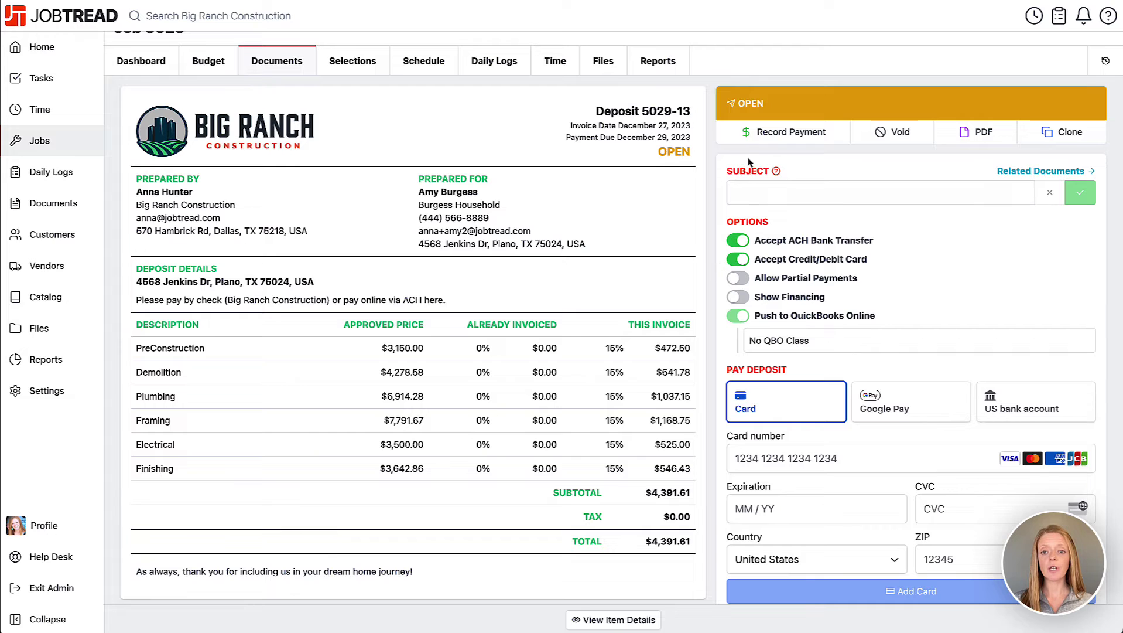
Record the remaining $4,391.61 as a check payment with reference 489, marking the deposit paid.
{"action": "left_click", "coordinate": [782, 132]}
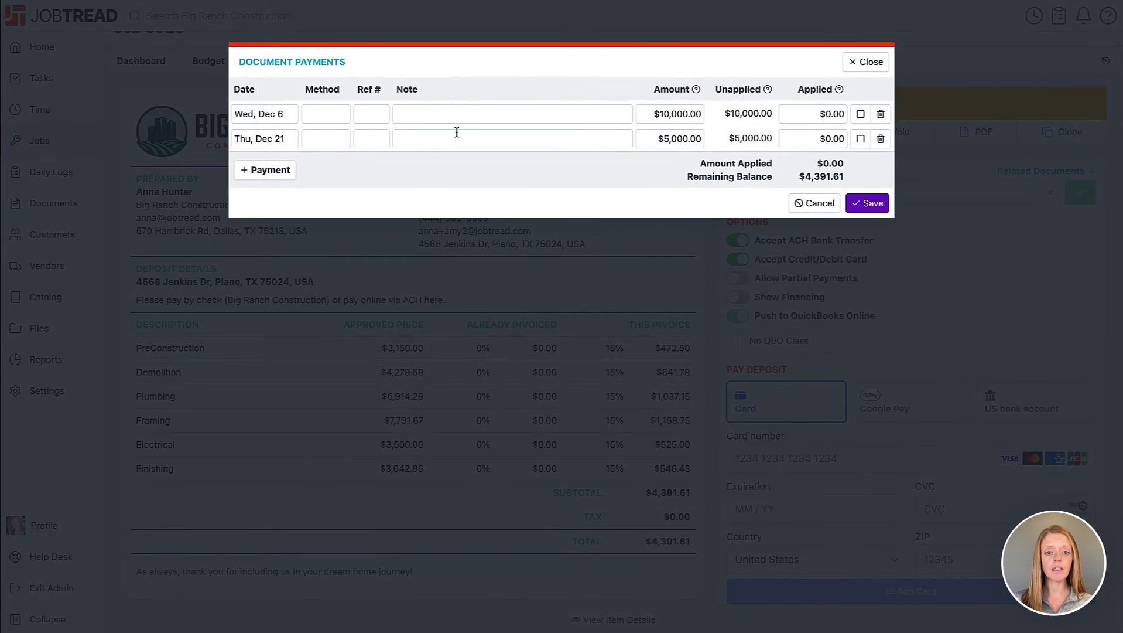
{"action": "left_click", "coordinate": [265, 170]}
{"action": "left_click", "coordinate": [314, 181]}
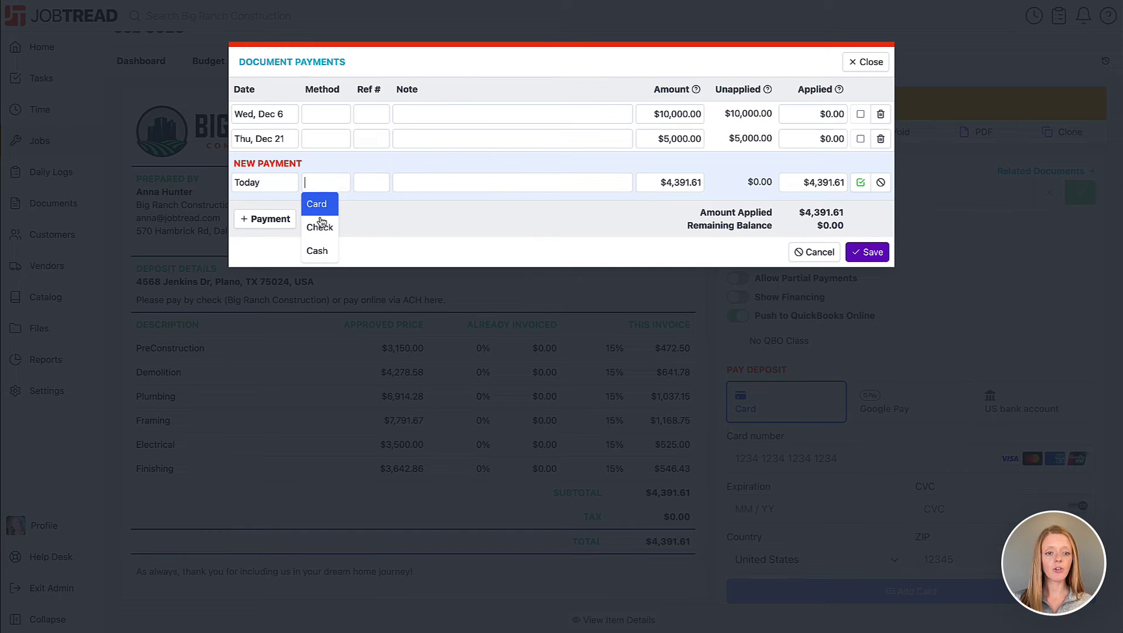
{"action": "left_click", "coordinate": [321, 222]}
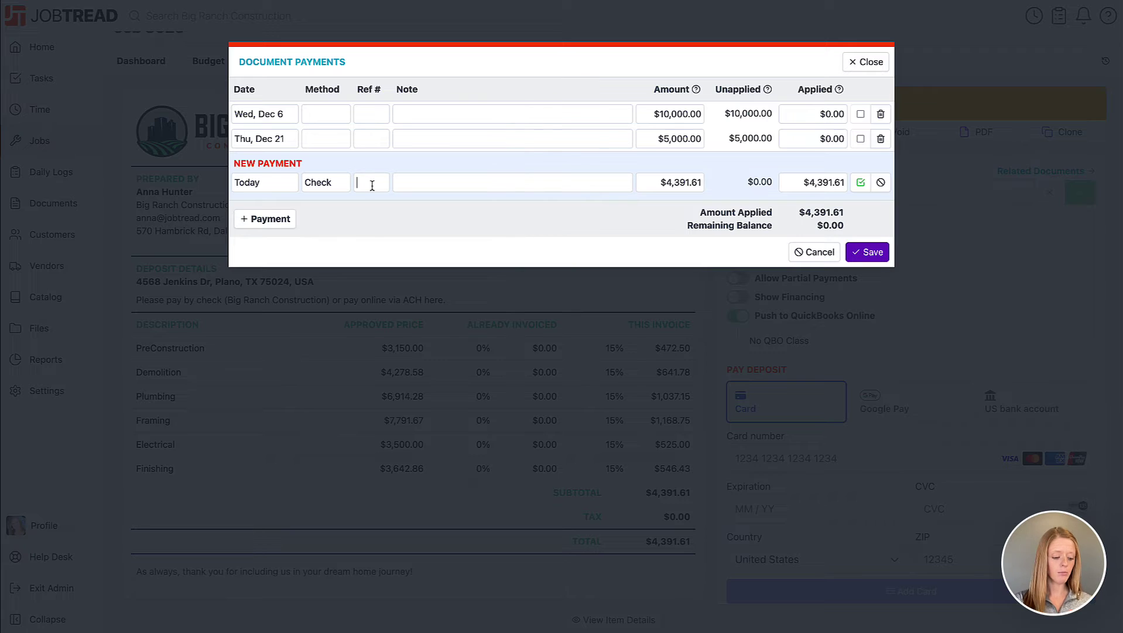
{"action": "type", "text": "489"}
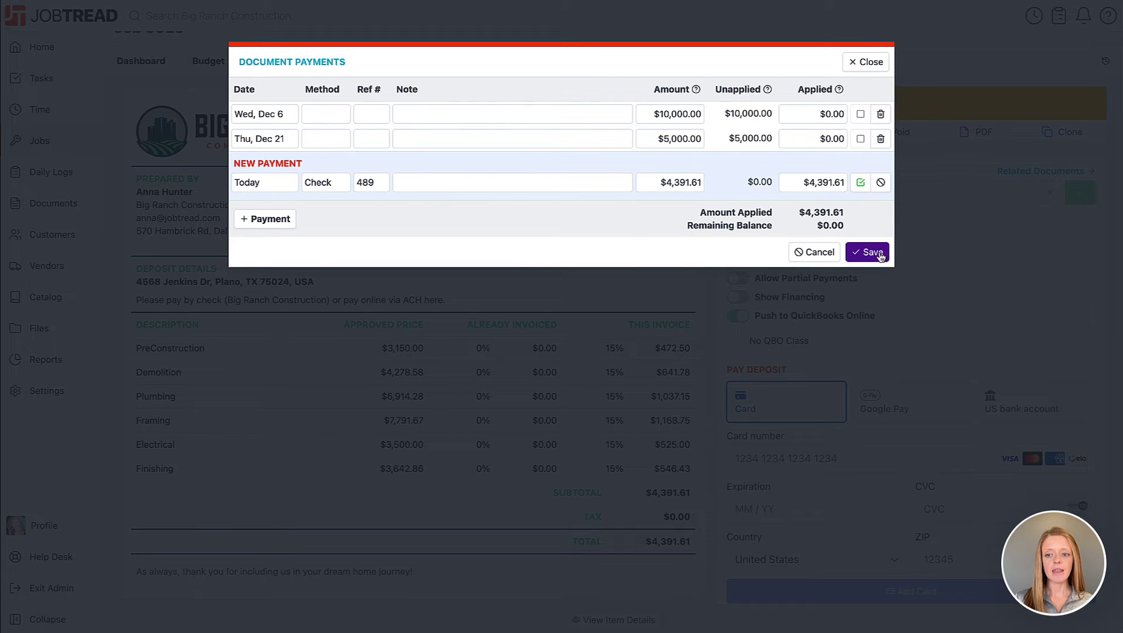
{"action": "left_click", "coordinate": [868, 253]}
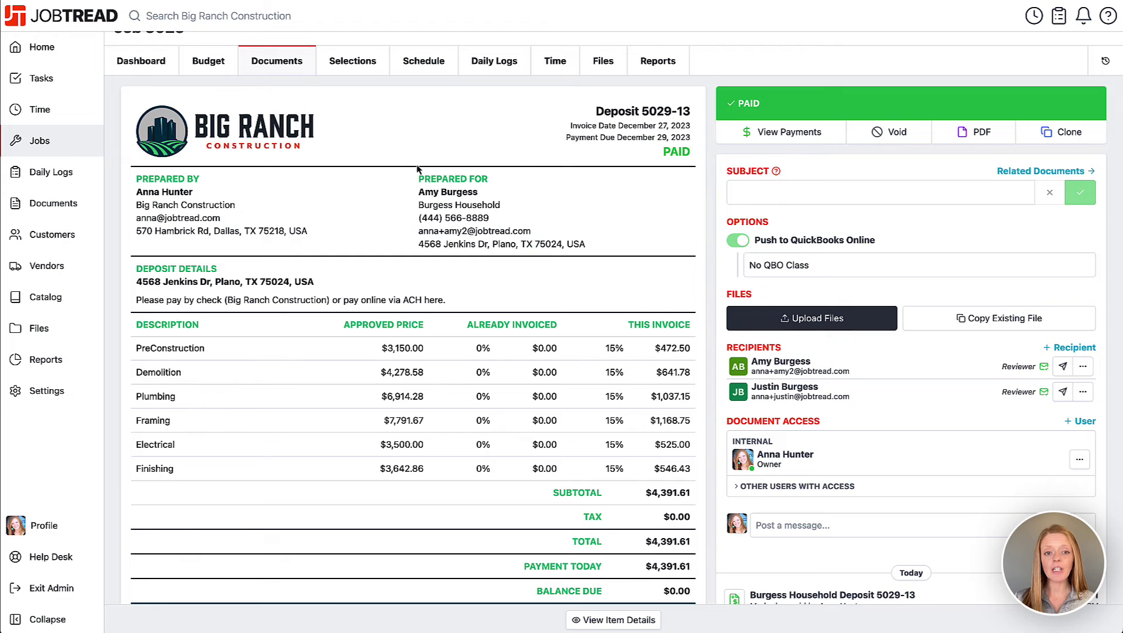
{"action": "scroll", "coordinate": [413, 165], "scroll_direction": "up", "scroll_amount": 2}
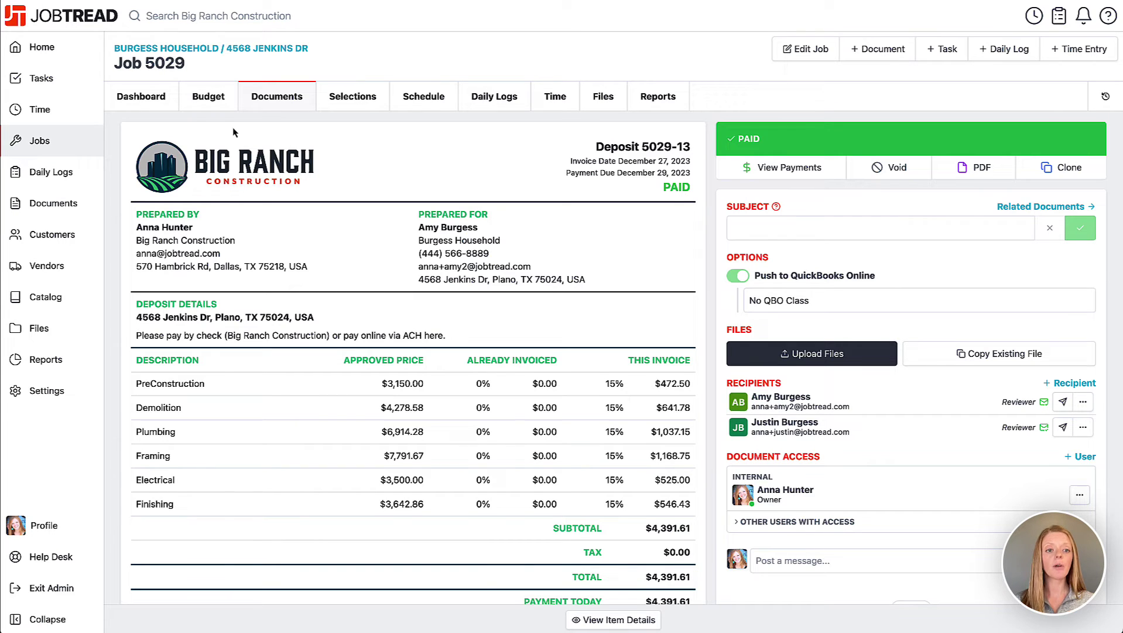
From the budget, create draft Invoice 5029-14 billing 20% of every cost group for $5,855.48.
{"action": "left_click", "coordinate": [208, 96]}
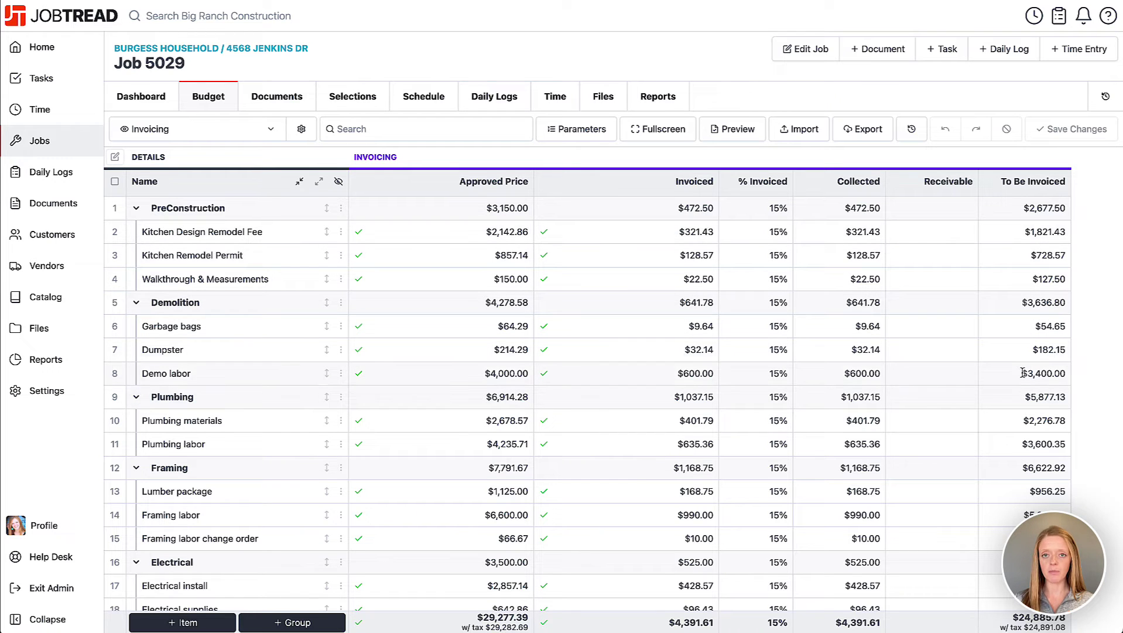
{"action": "left_click", "coordinate": [879, 49]}
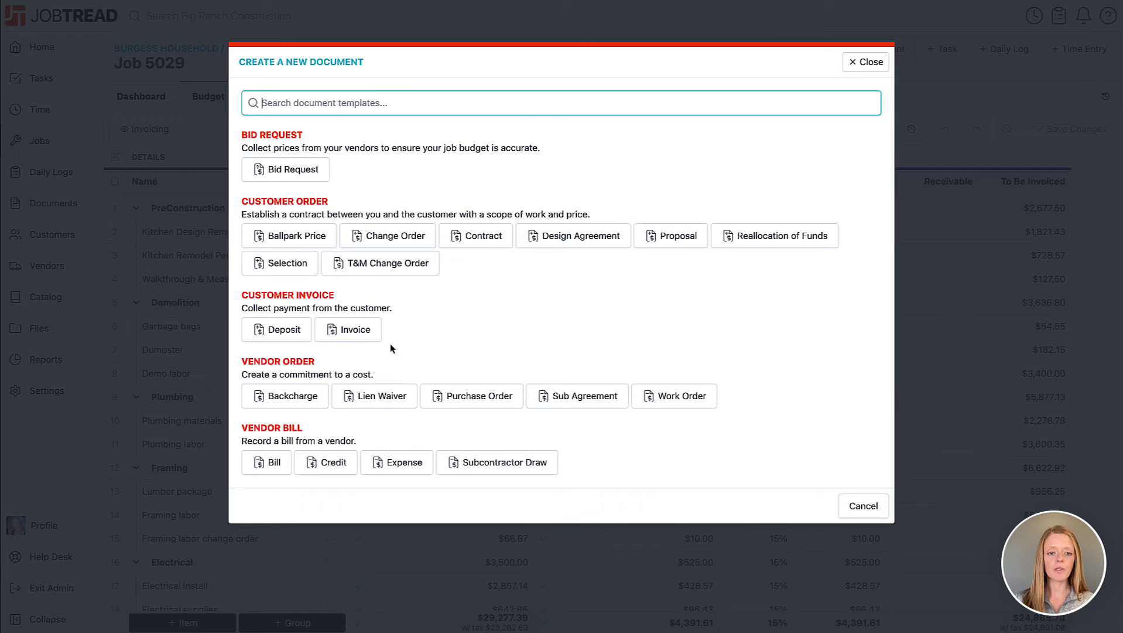
{"action": "left_click", "coordinate": [355, 329]}
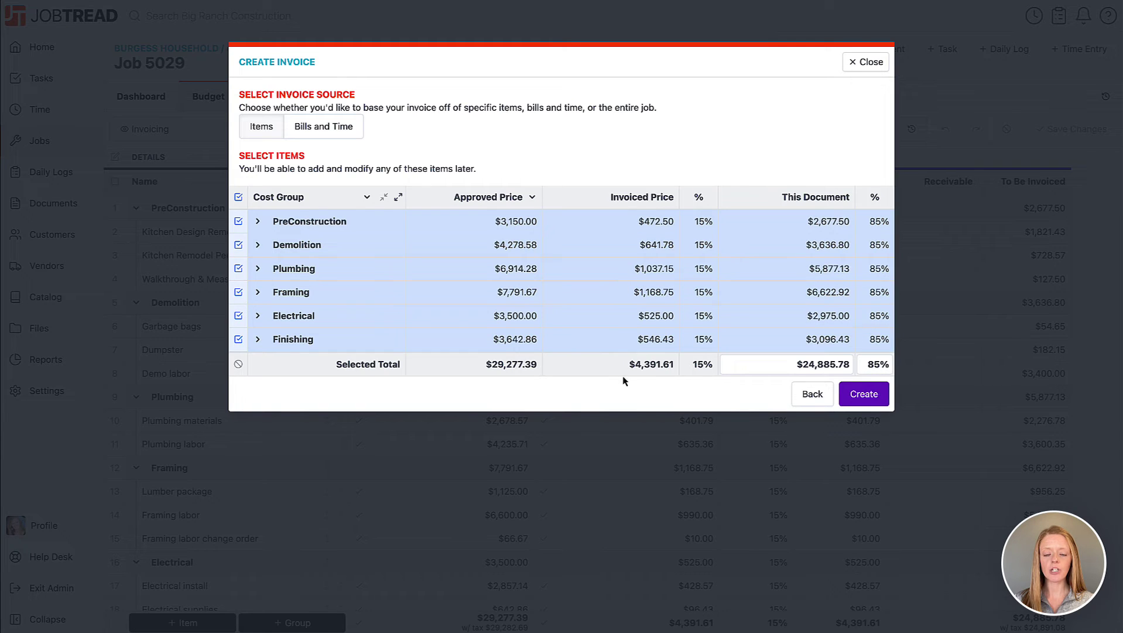
{"action": "left_click", "coordinate": [880, 367]}
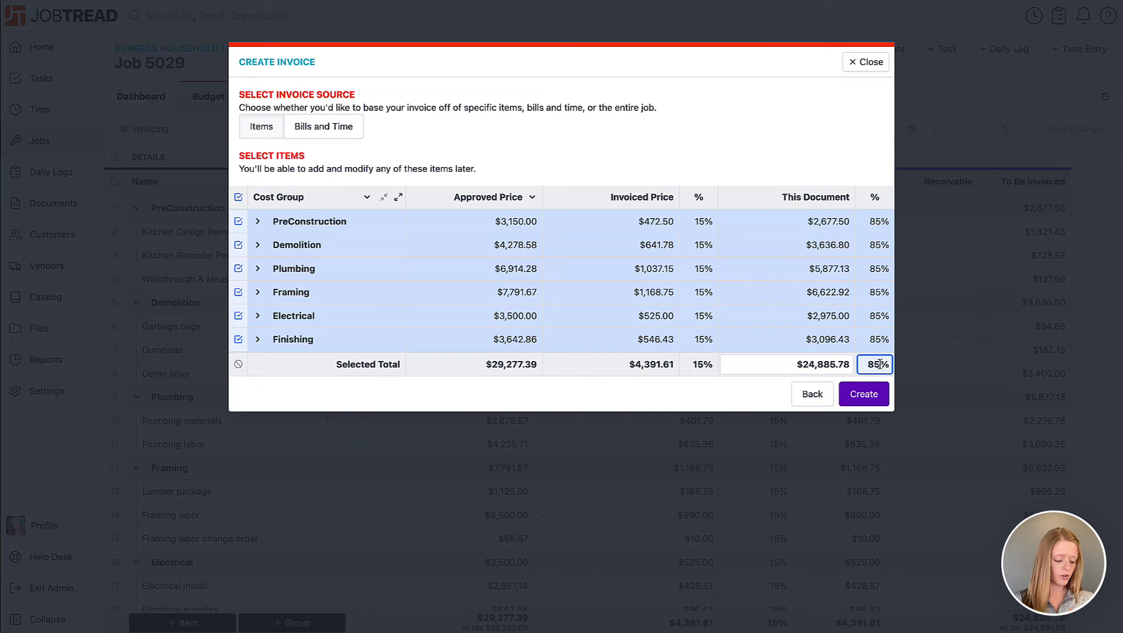
{"action": "type", "text": "20"}
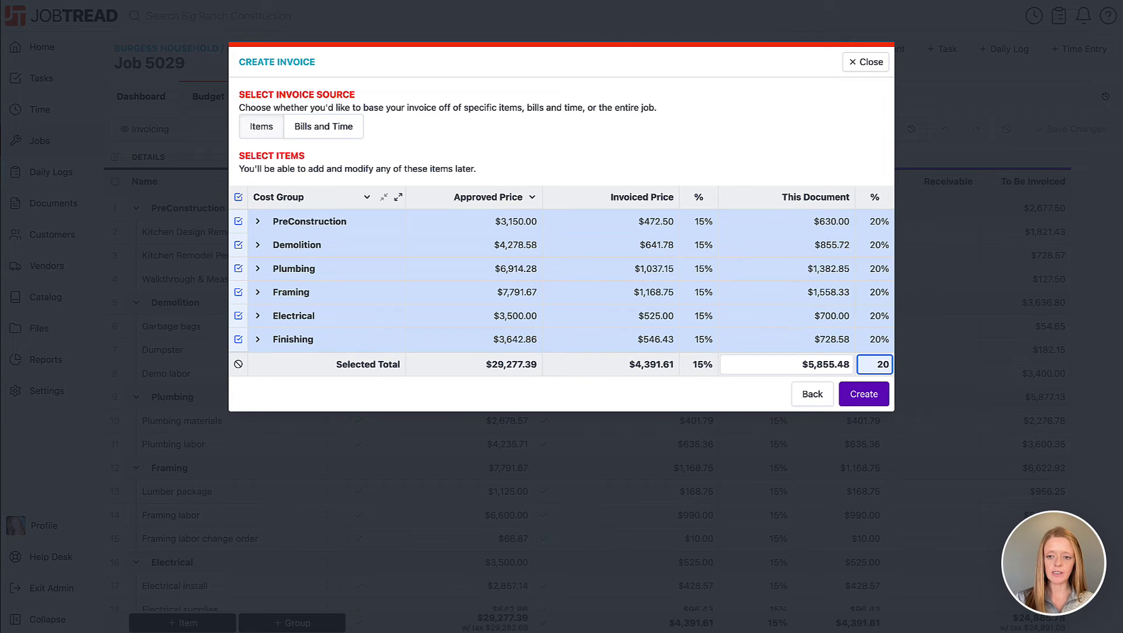
{"action": "left_click", "coordinate": [865, 394]}
{"action": "scroll", "coordinate": [771, 402], "scroll_direction": "down", "scroll_amount": 1}
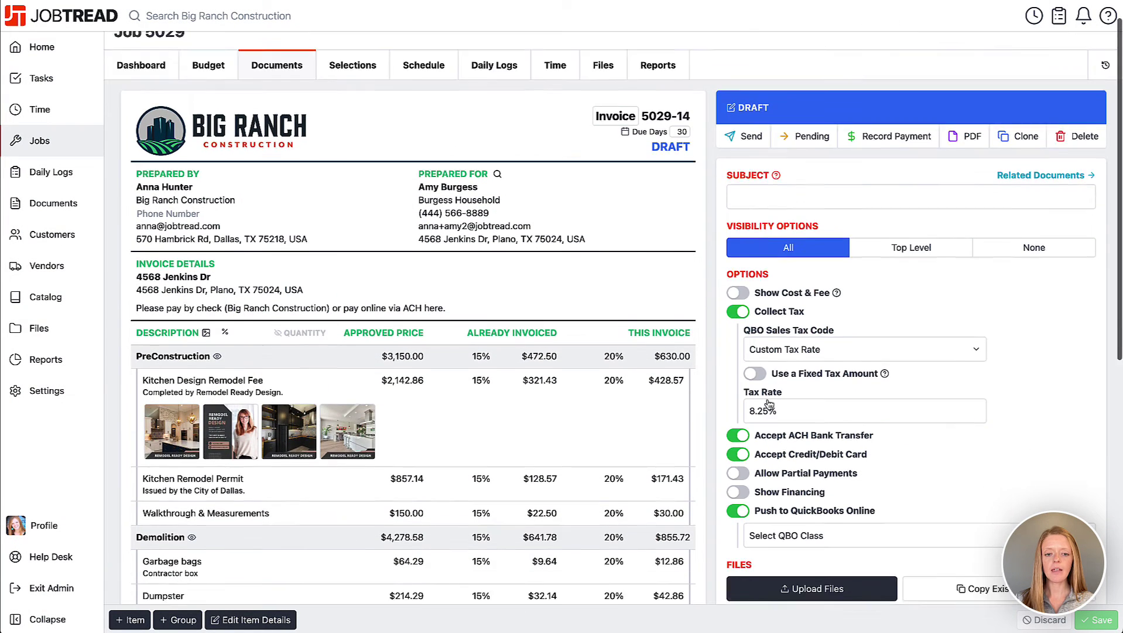
{"action": "scroll", "coordinate": [770, 403], "scroll_direction": "down", "scroll_amount": 1}
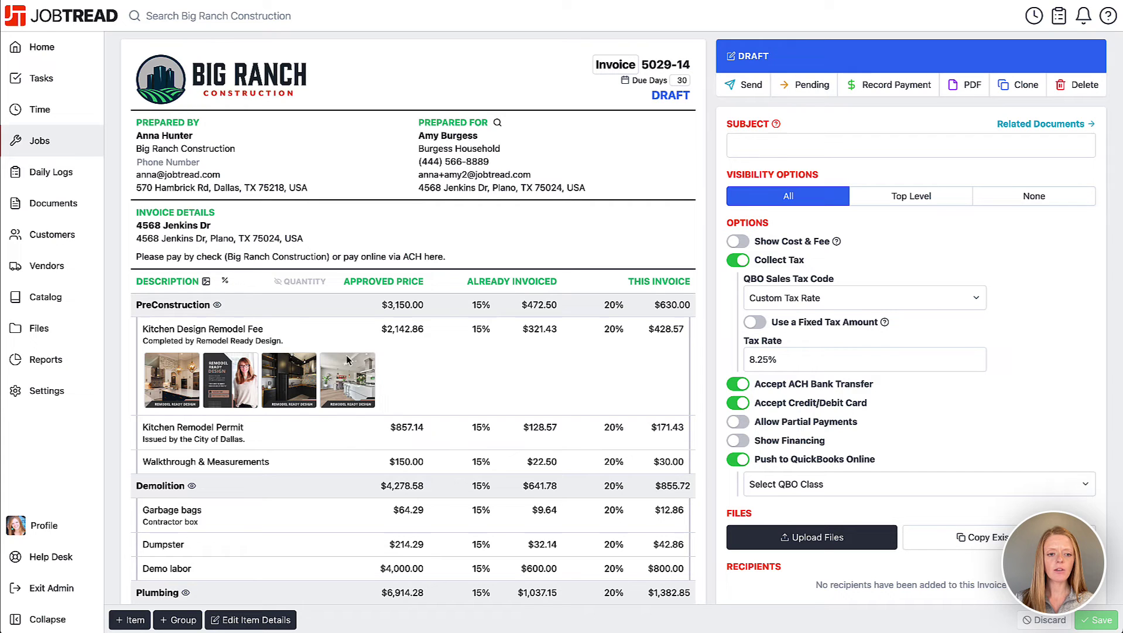
Hide line-item photos, show Top Level only, title it 'Progress Payment #1' and drop card payments.
{"action": "left_click", "coordinate": [206, 281]}
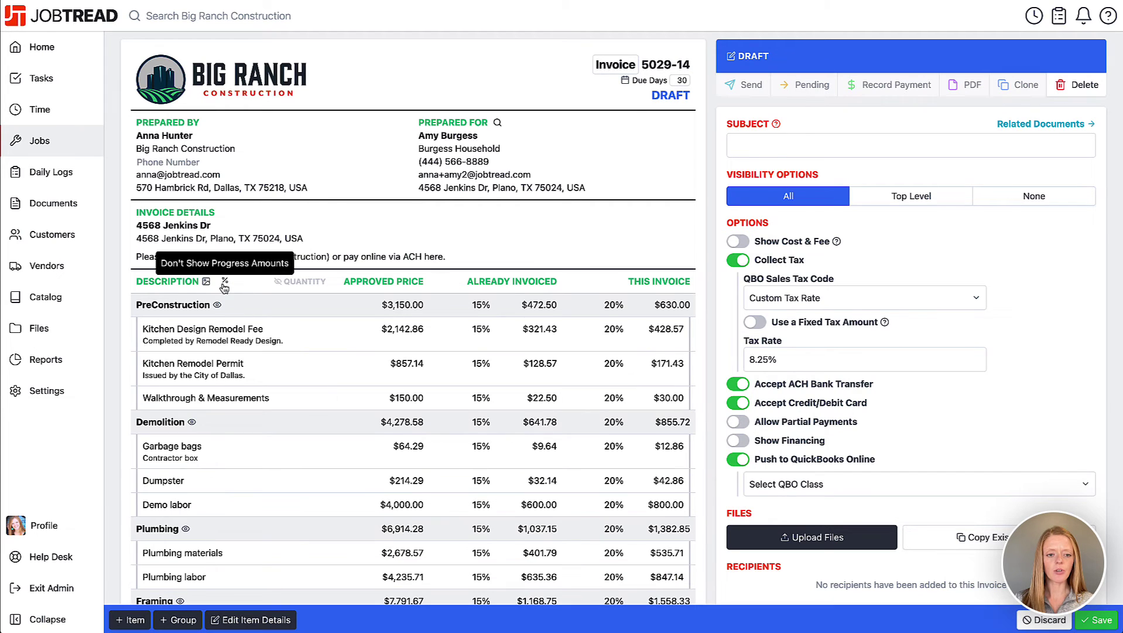
{"action": "left_click", "coordinate": [911, 196]}
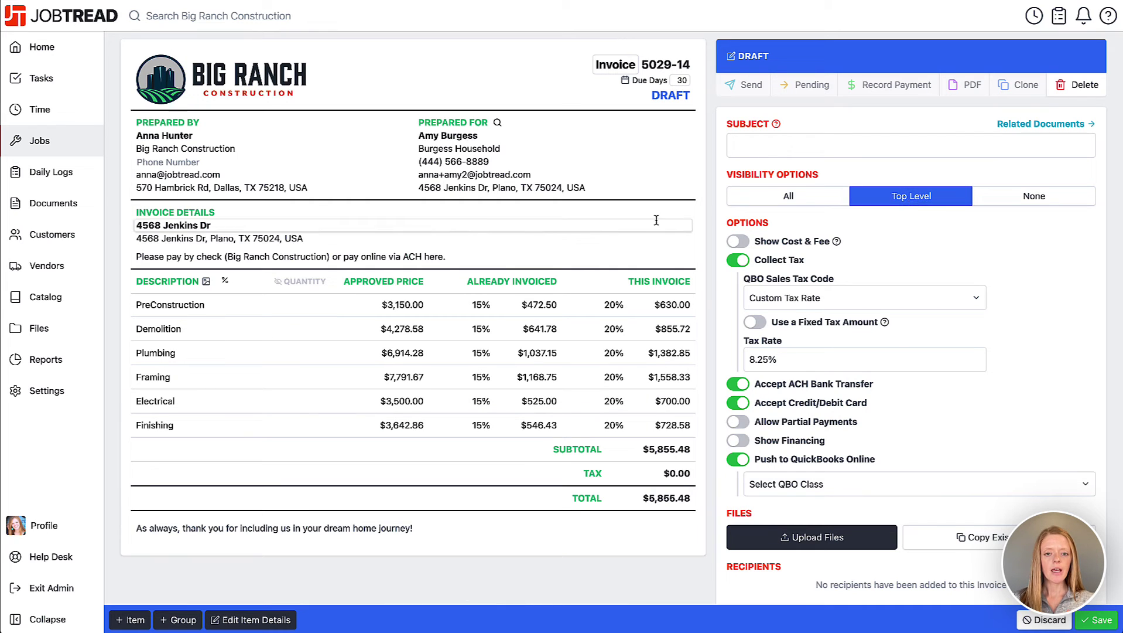
{"action": "left_click", "coordinate": [392, 256]}
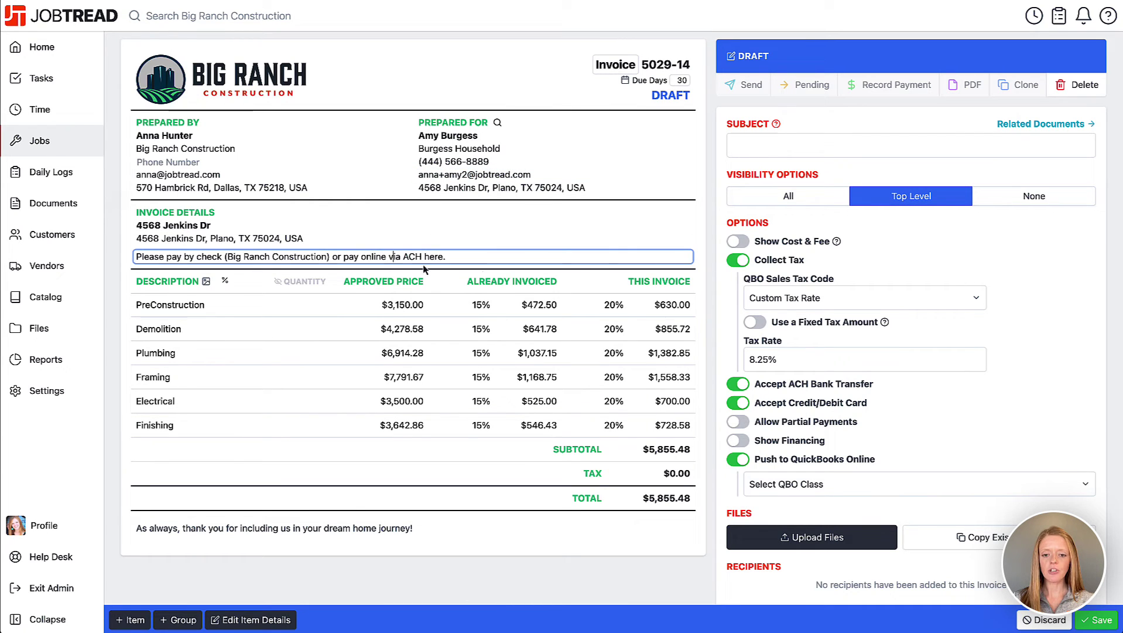
{"action": "left_click", "coordinate": [803, 149]}
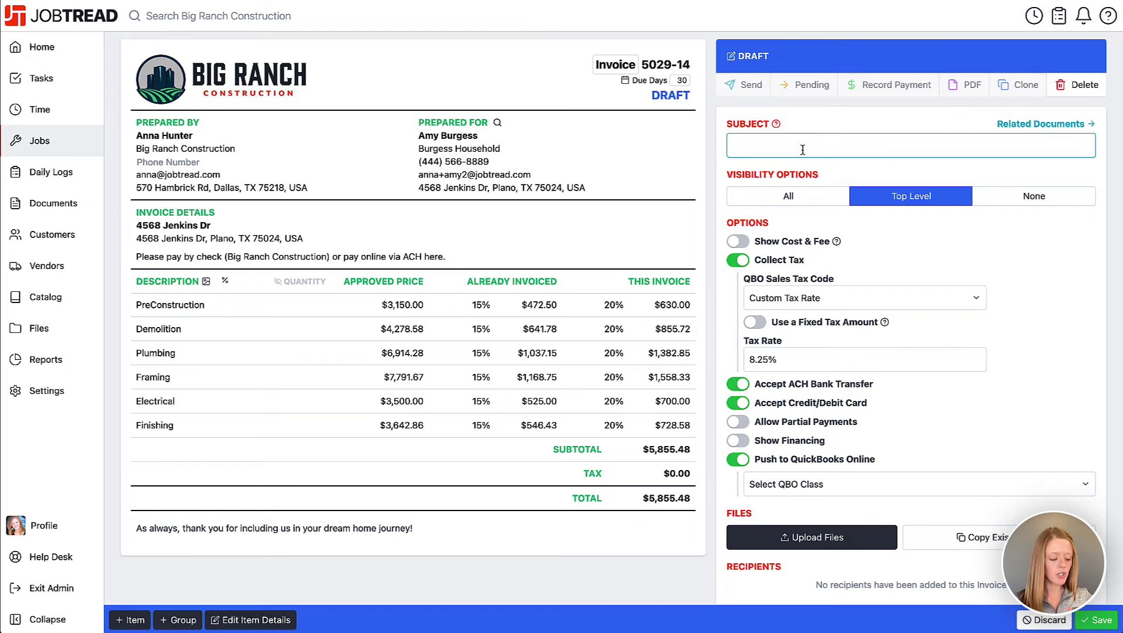
{"action": "type", "text": "Progress Payment "}
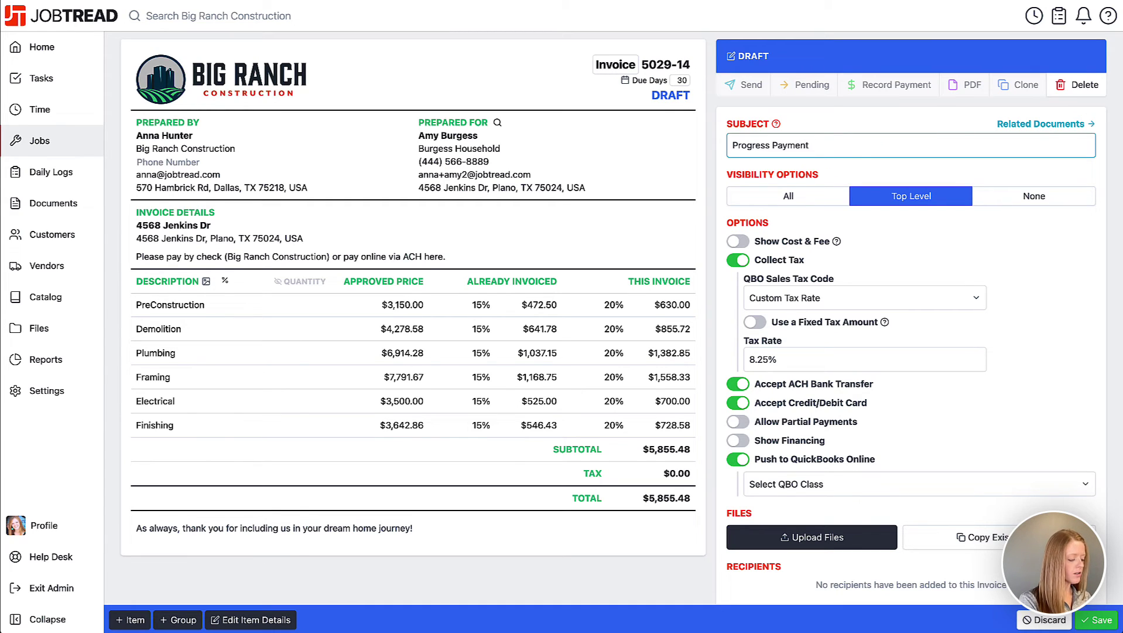
{"action": "type", "text": "#1"}
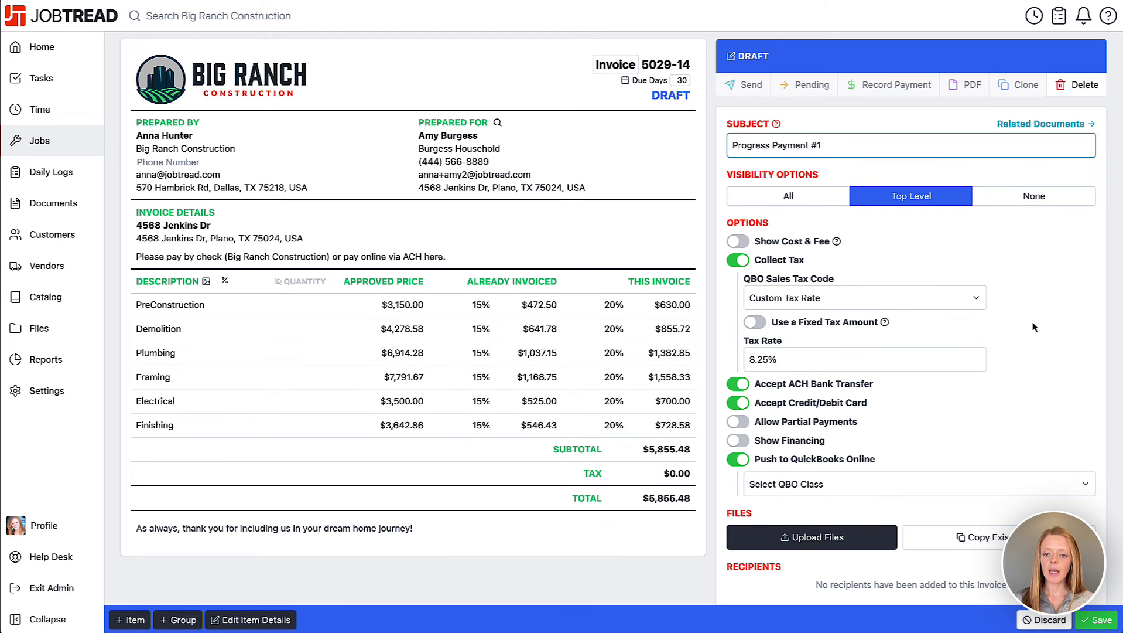
{"action": "scroll", "coordinate": [1034, 321], "scroll_direction": "down", "scroll_amount": 2}
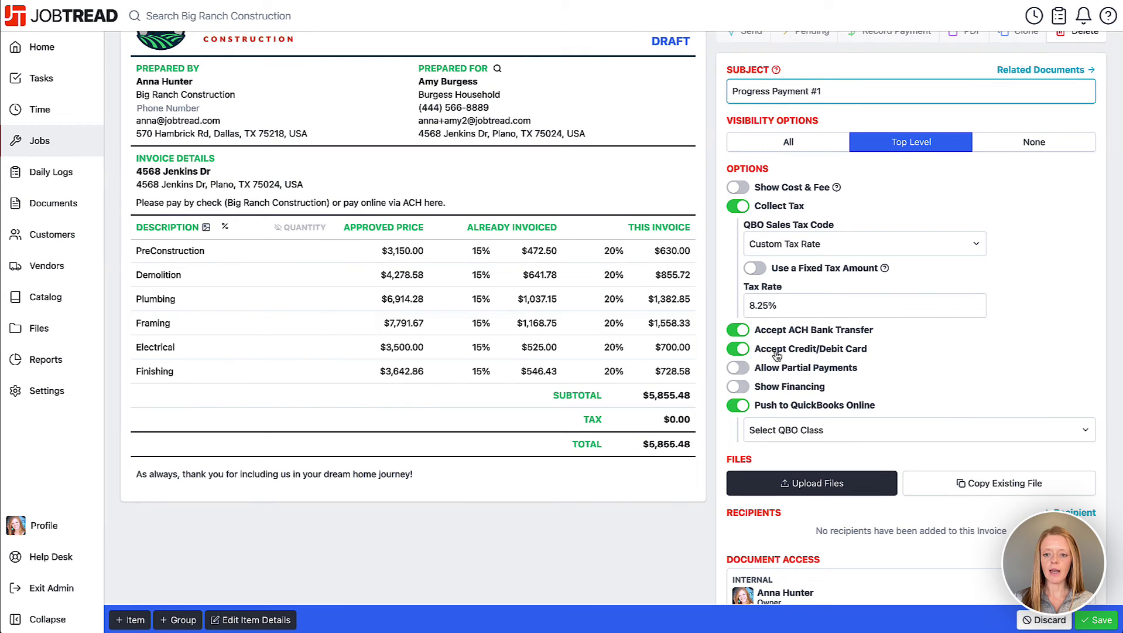
{"action": "left_click", "coordinate": [737, 349]}
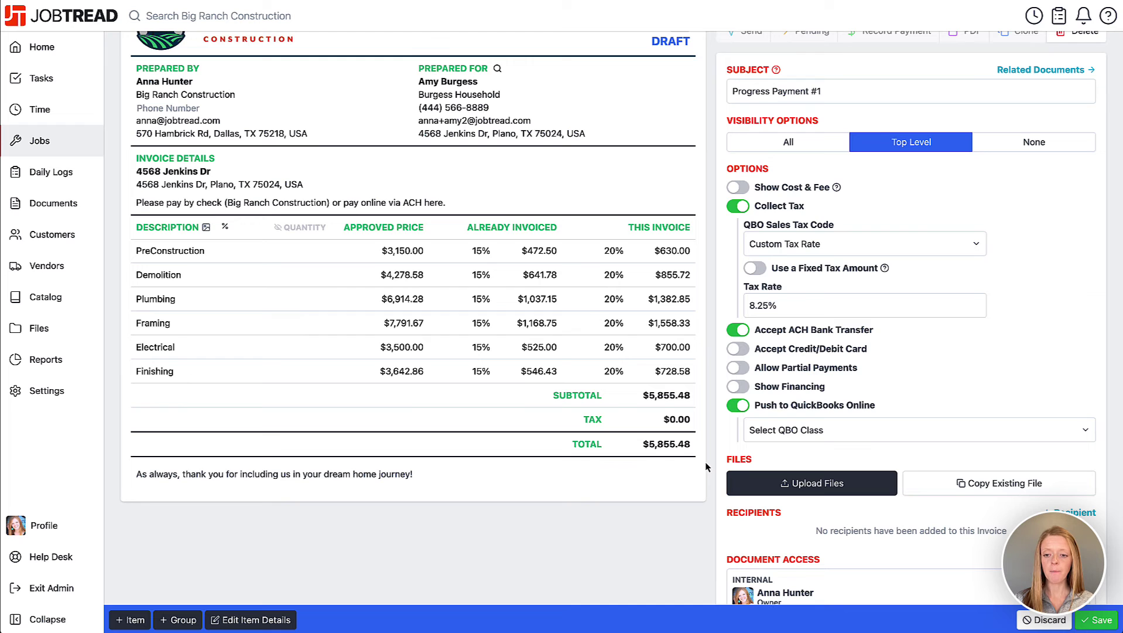
{"action": "scroll", "coordinate": [709, 462], "scroll_direction": "up", "scroll_amount": 5}
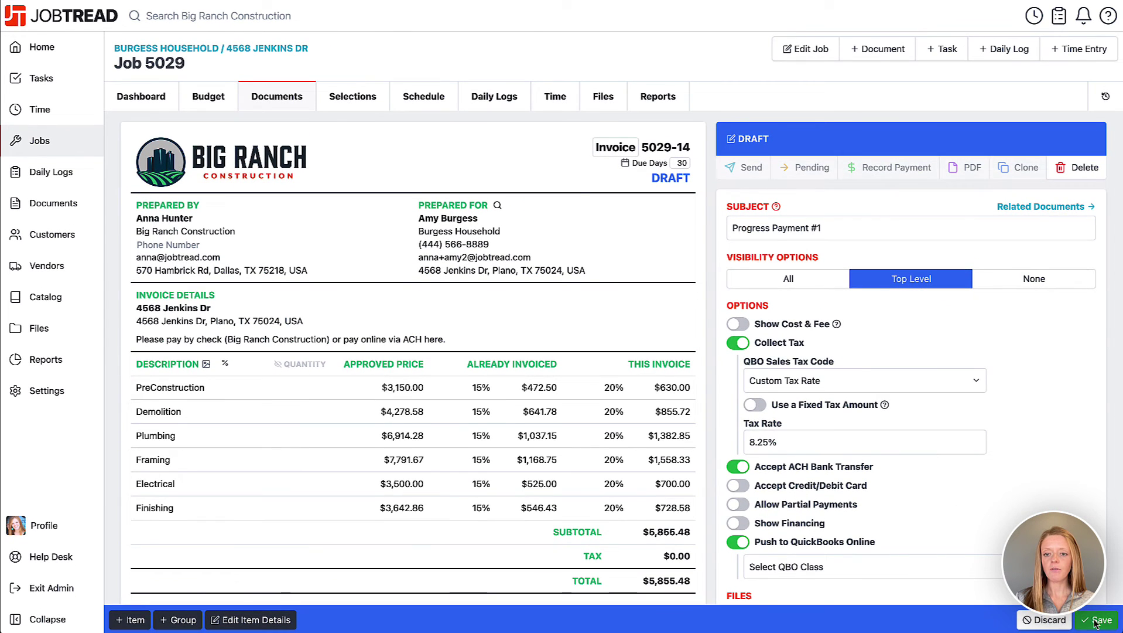
Save Invoice 5029-14 and send it to both homeowner contacts.
{"action": "left_click", "coordinate": [1097, 620]}
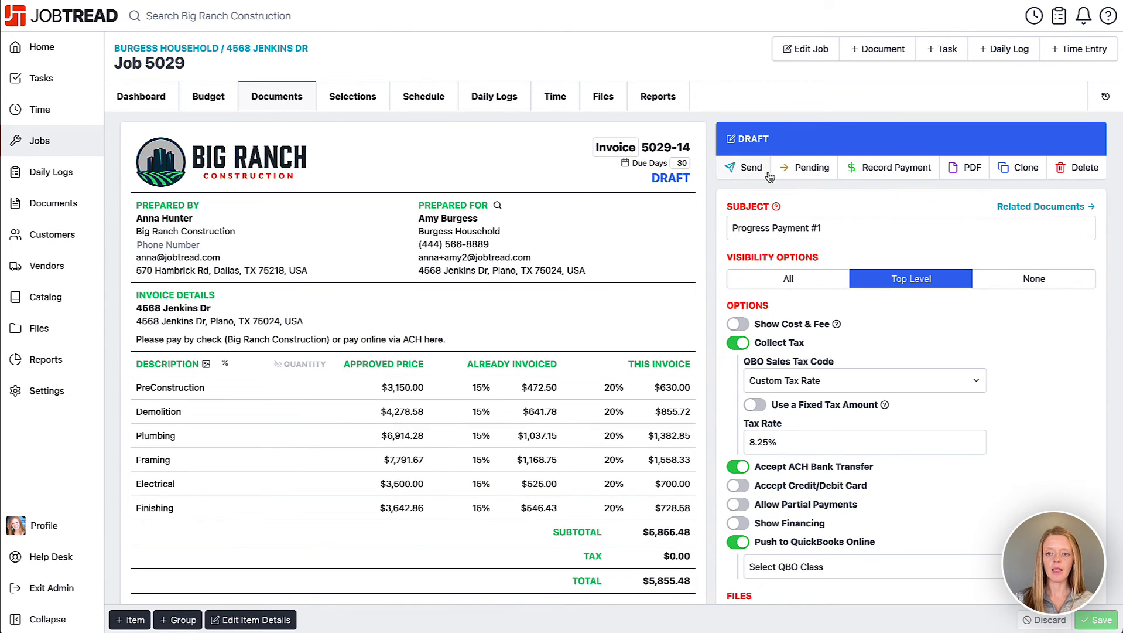
{"action": "left_click", "coordinate": [752, 167]}
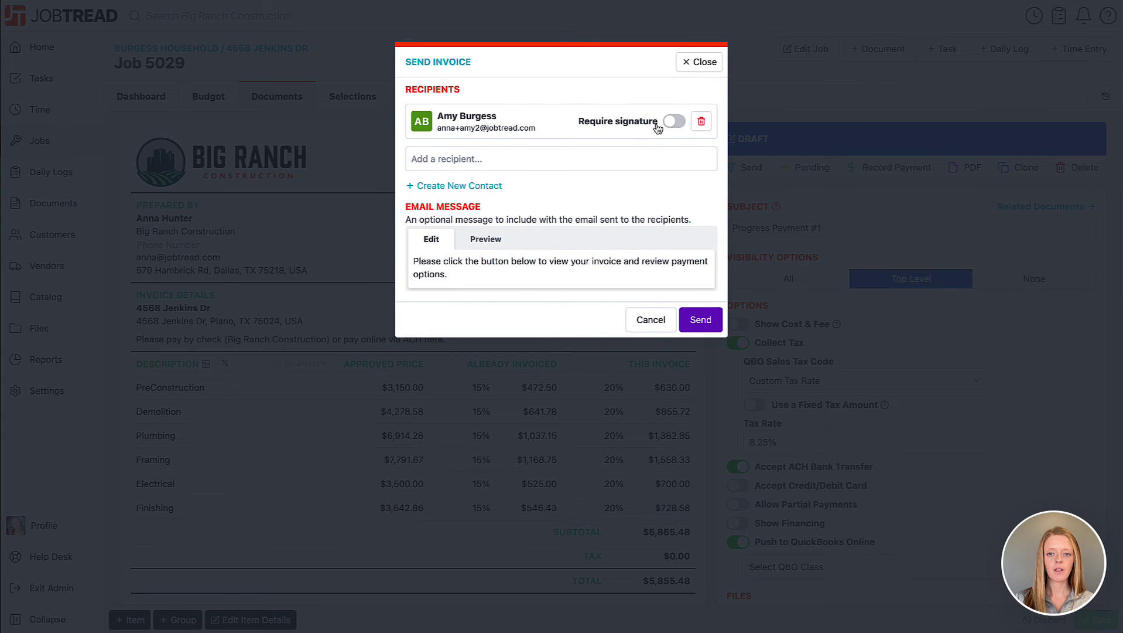
{"action": "left_click", "coordinate": [641, 158]}
{"action": "scroll", "coordinate": [527, 396], "scroll_direction": "down", "scroll_amount": 3}
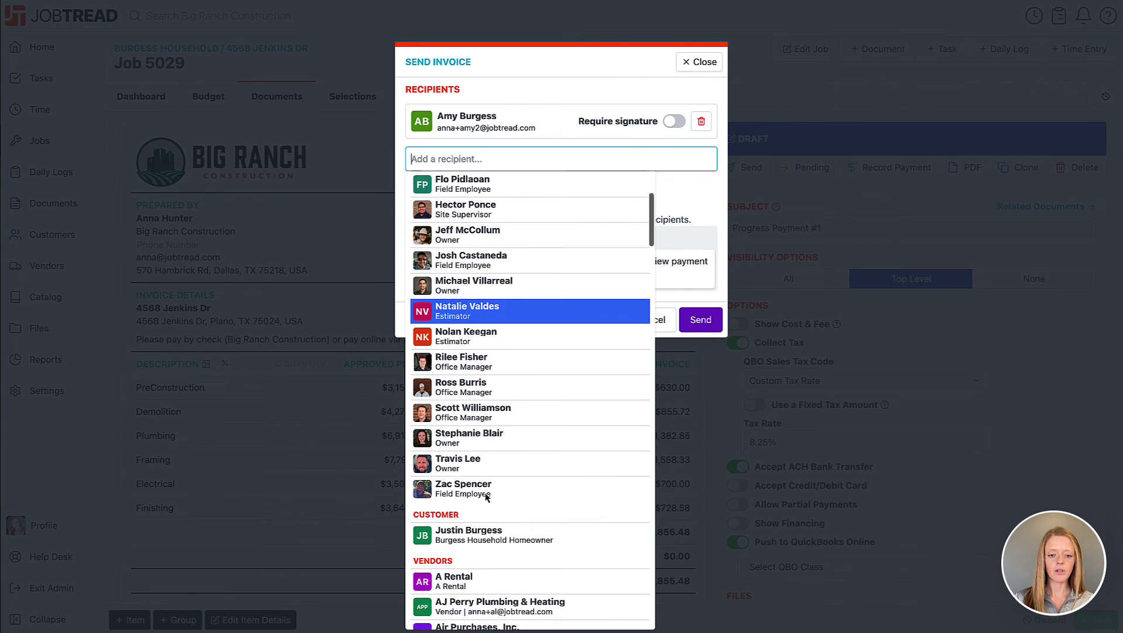
{"action": "scroll", "coordinate": [509, 396], "scroll_direction": "down", "scroll_amount": 3}
{"action": "left_click", "coordinate": [491, 411]}
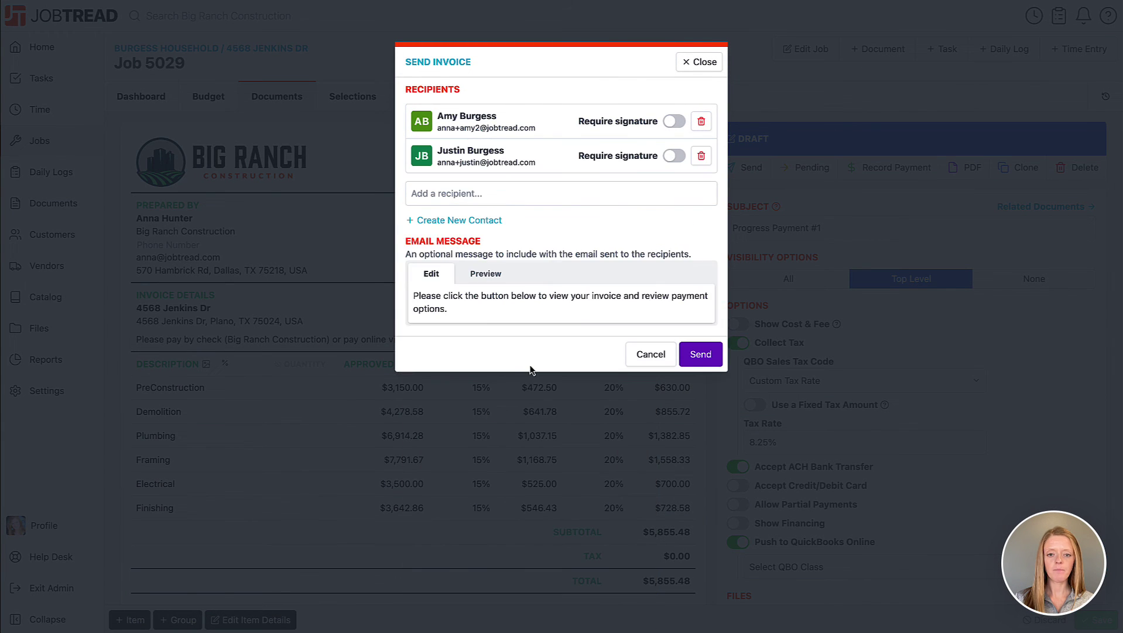
{"action": "left_click", "coordinate": [700, 358]}
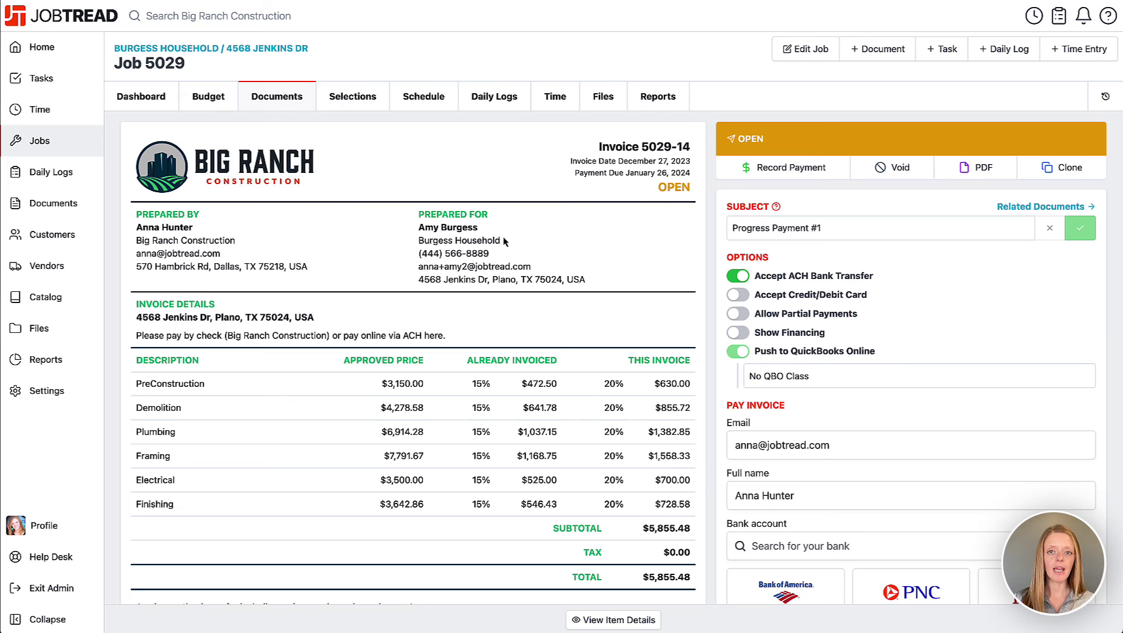
Return to the budget and expand, then collapse, the Kitchen Design Remodel Fee invoicing breakdown.
{"action": "left_click", "coordinate": [207, 96]}
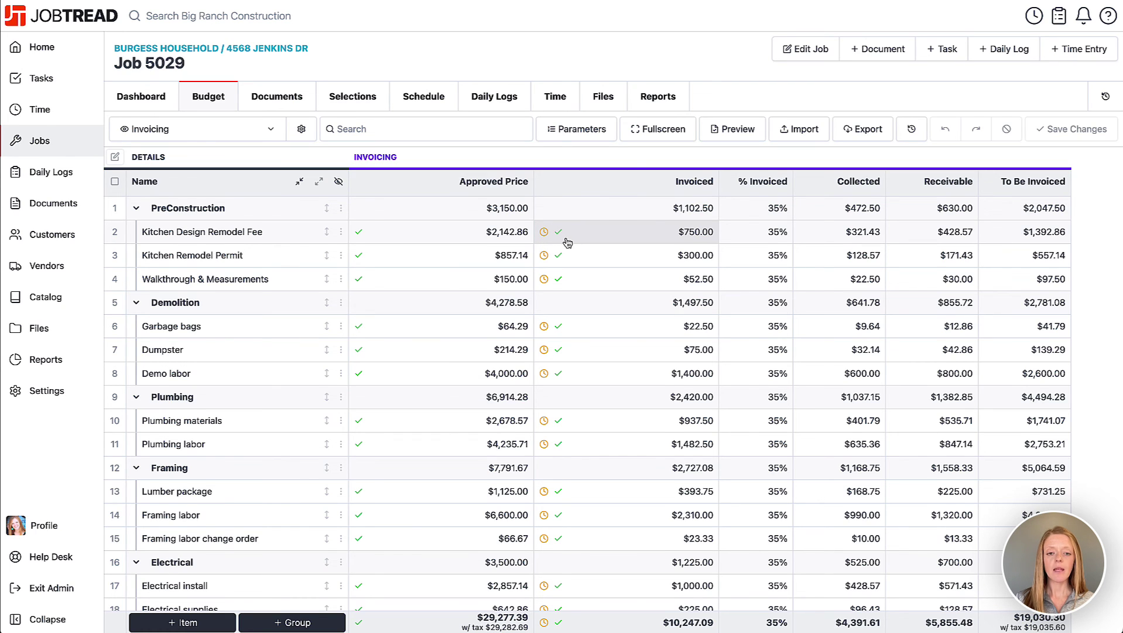
{"action": "left_click", "coordinate": [630, 238]}
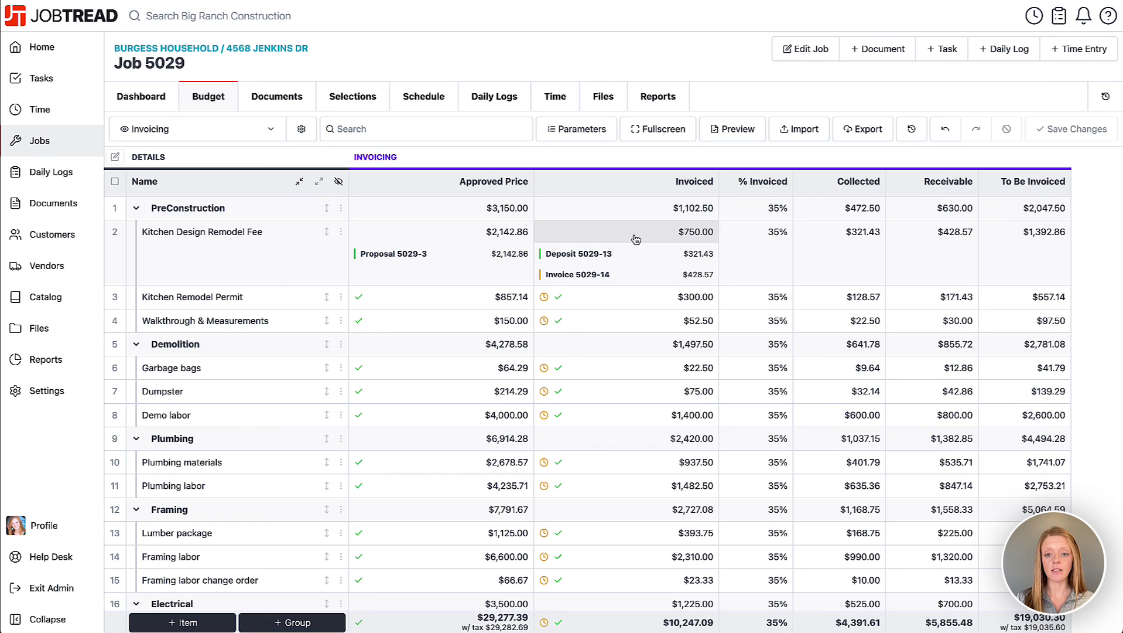
{"action": "left_click", "coordinate": [635, 238]}
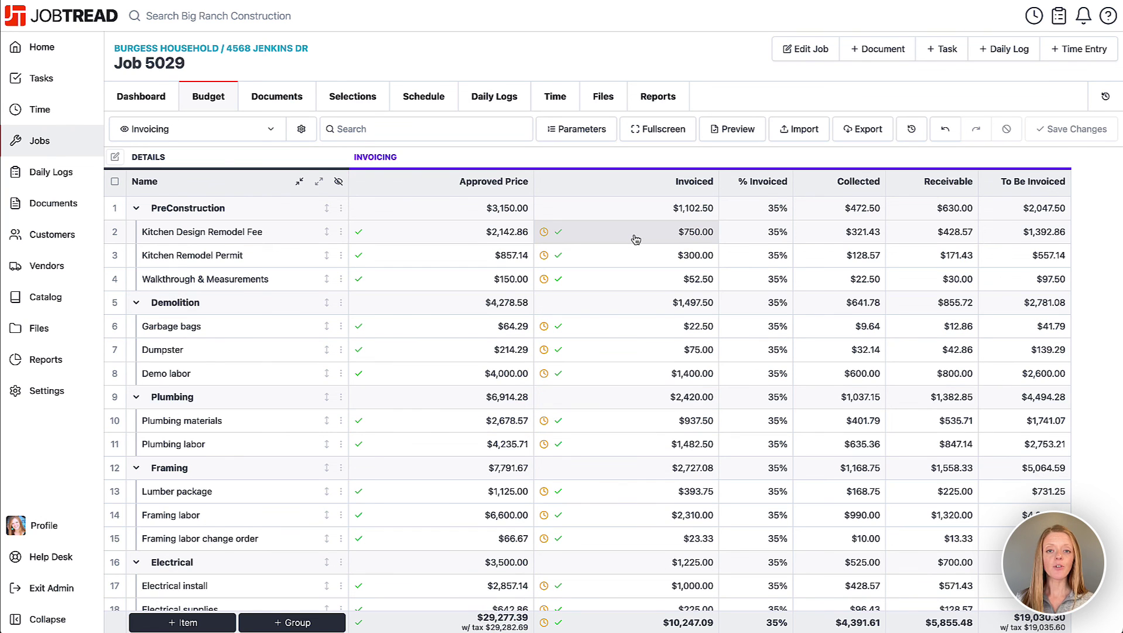